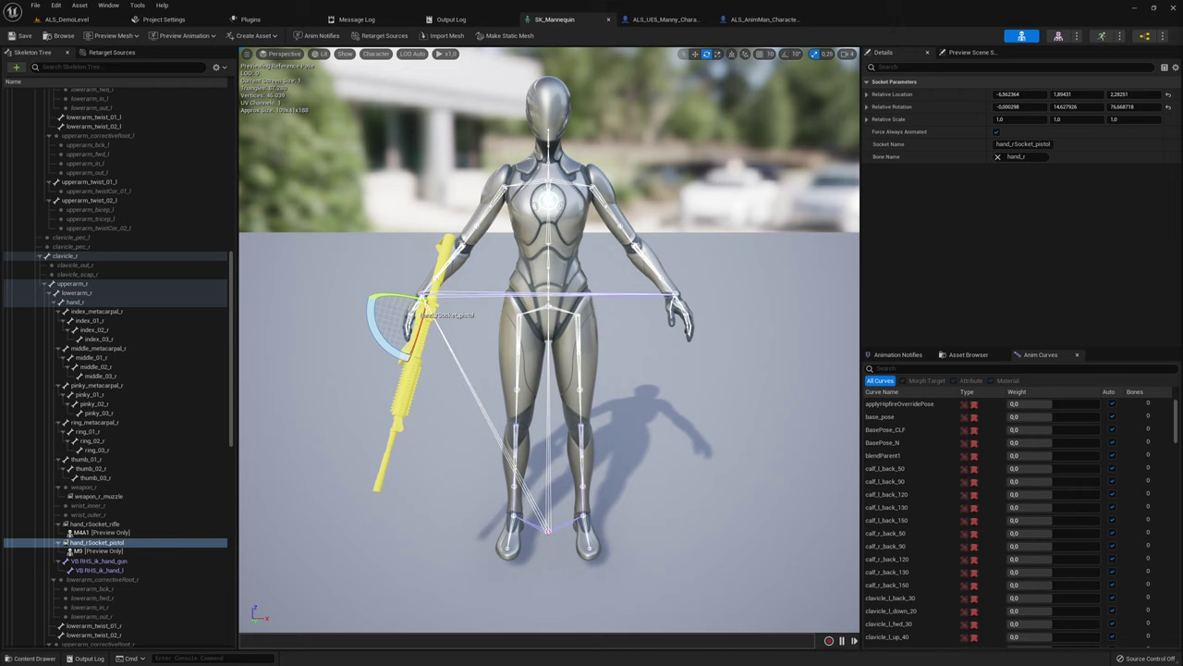
Step: Play the ALS_DemoLevel in the editor, switch the character's overlay to Pistol 1H and check its aiming pose
left_click(66, 18)
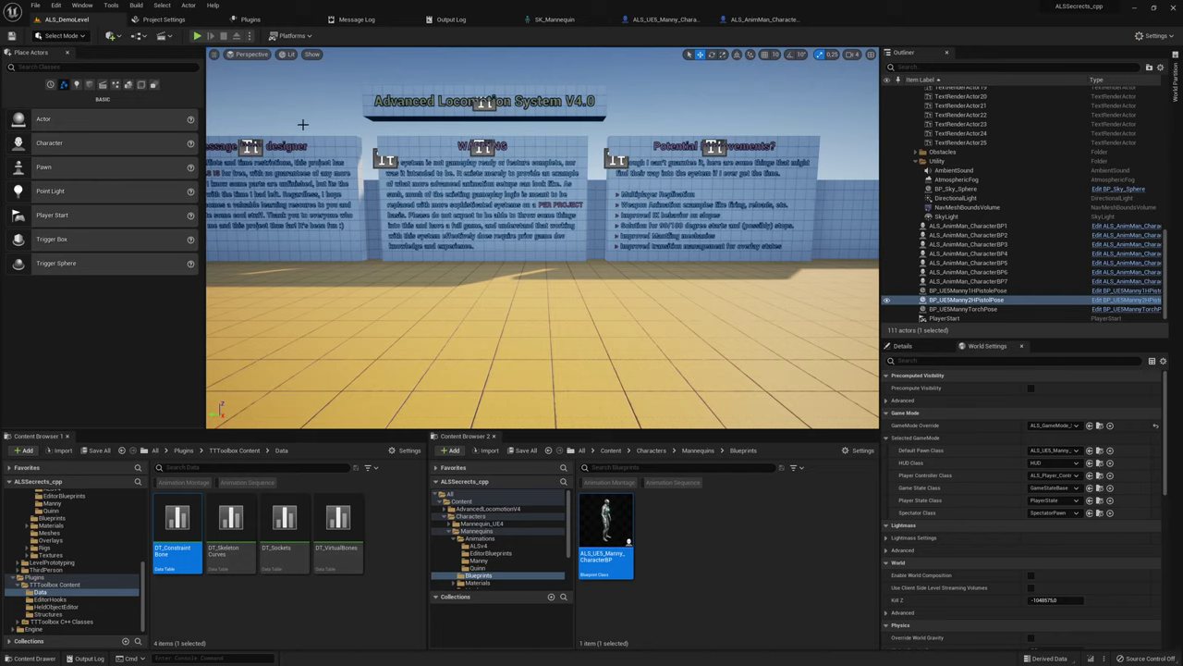
right_click_drag(321, 127, 374, 139)
key("alt+p")
key("q")
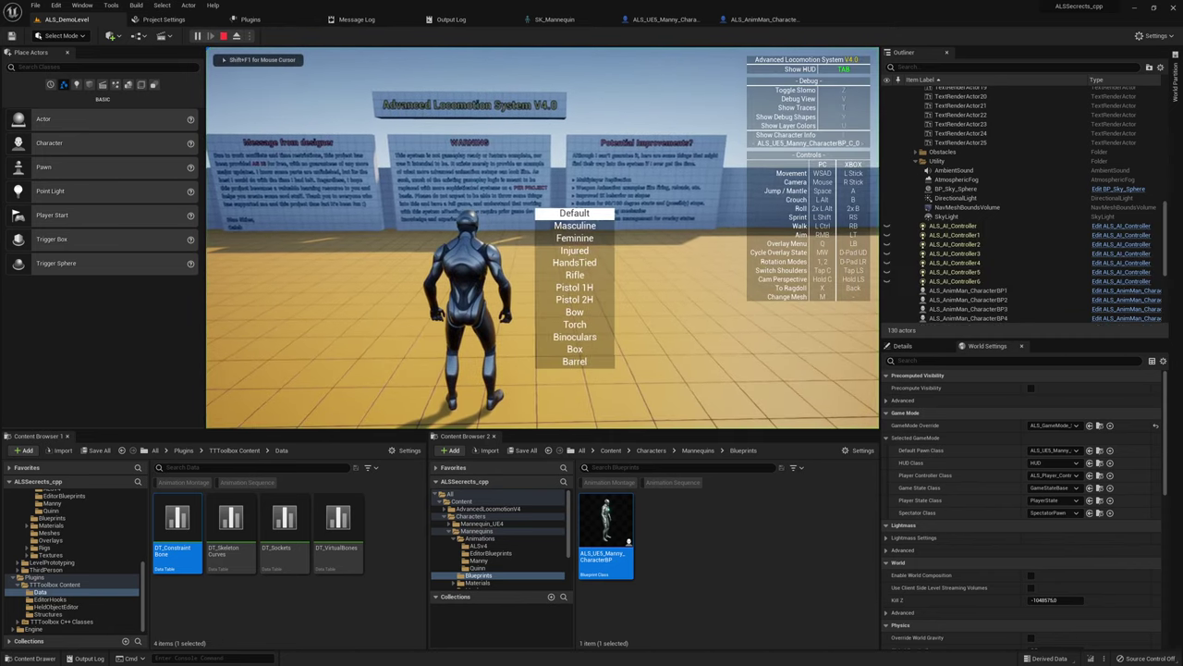
scroll(564, 287, "down", 5)
right_click_drag(543, 237, 862, 237)
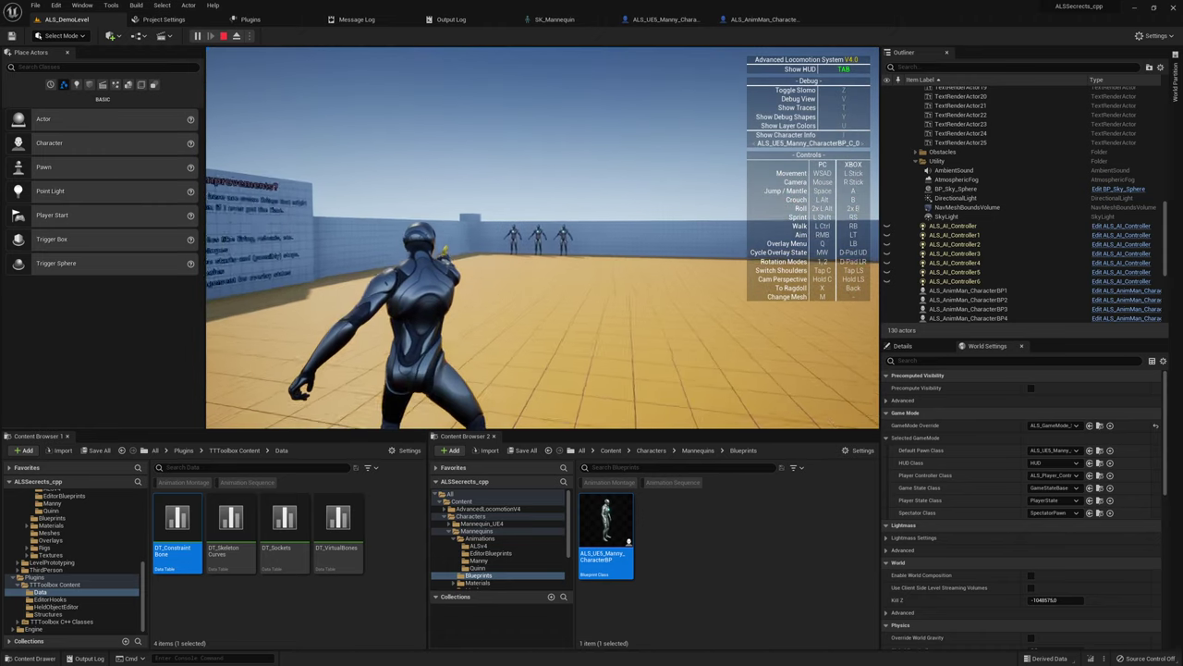
Step: Switch the character's overlay to Pistol 2H, test aiming while standing and crouching, and end the play session
key("q")
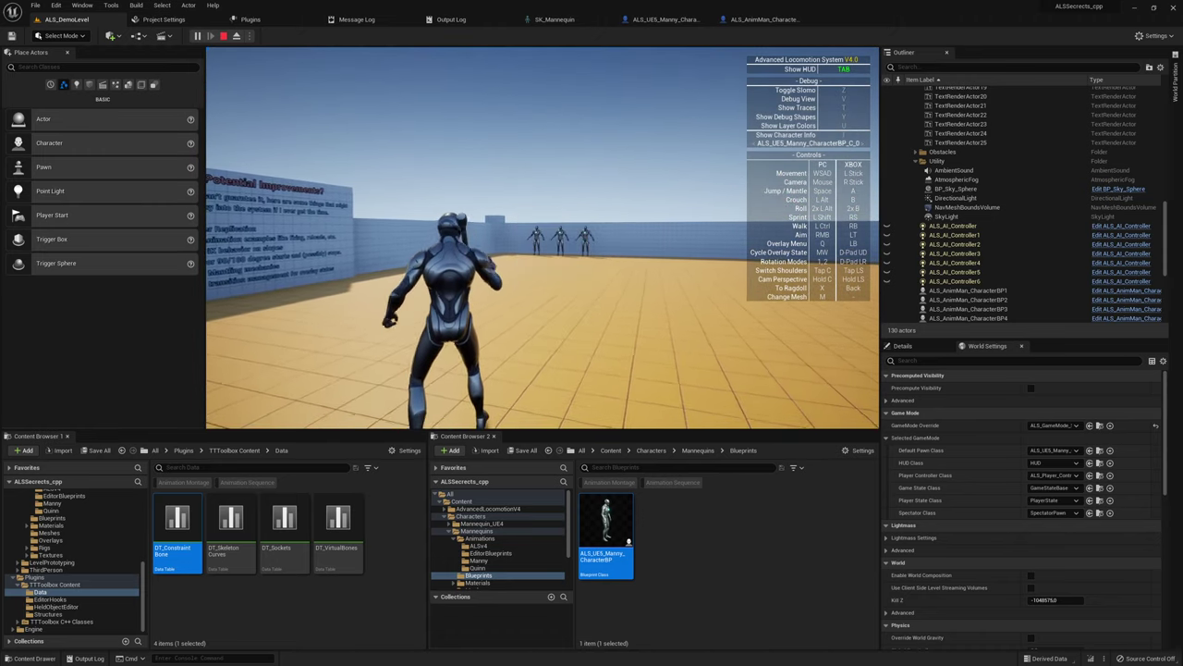
key("alt")
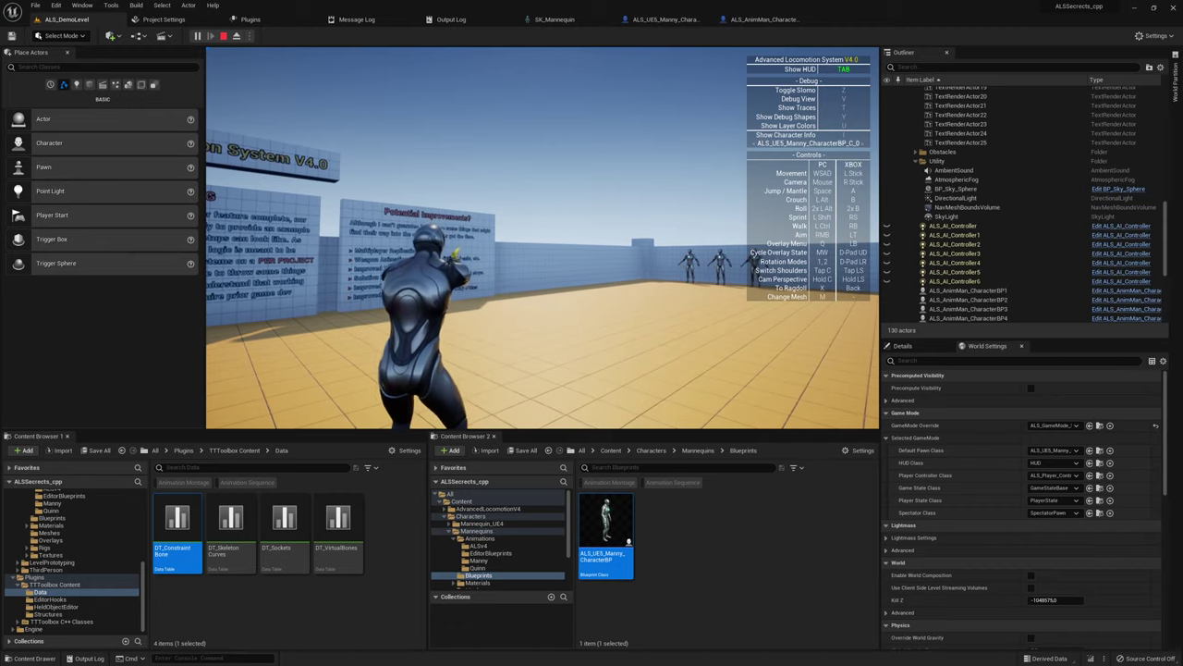
key("alt")
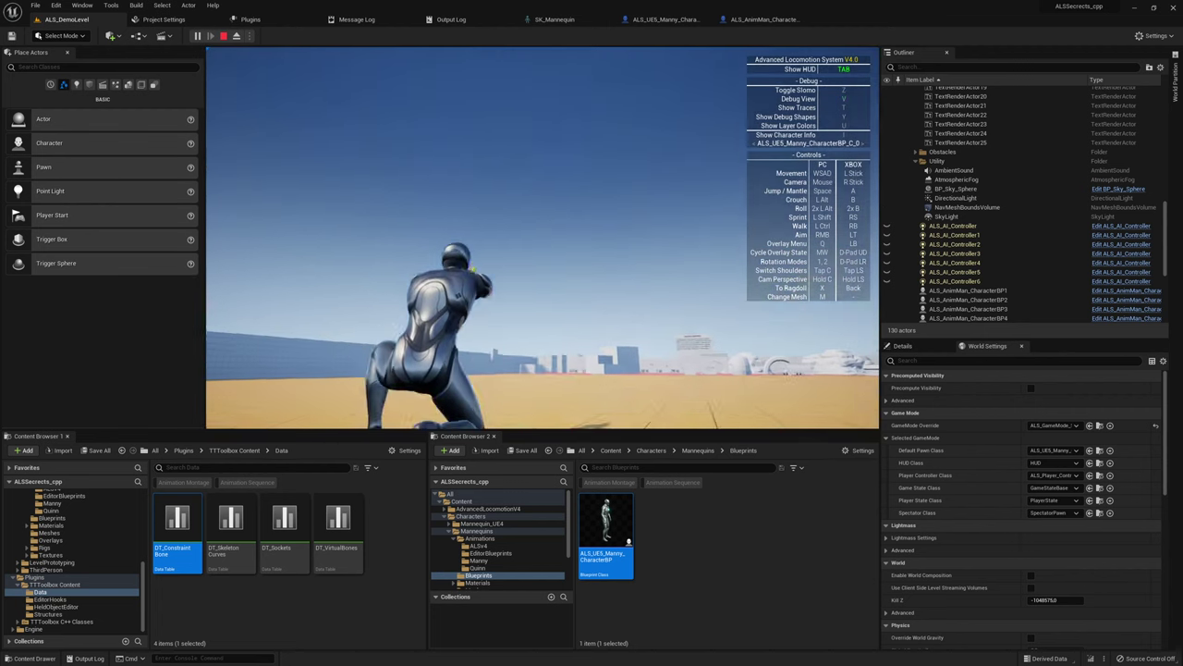
key("Escape")
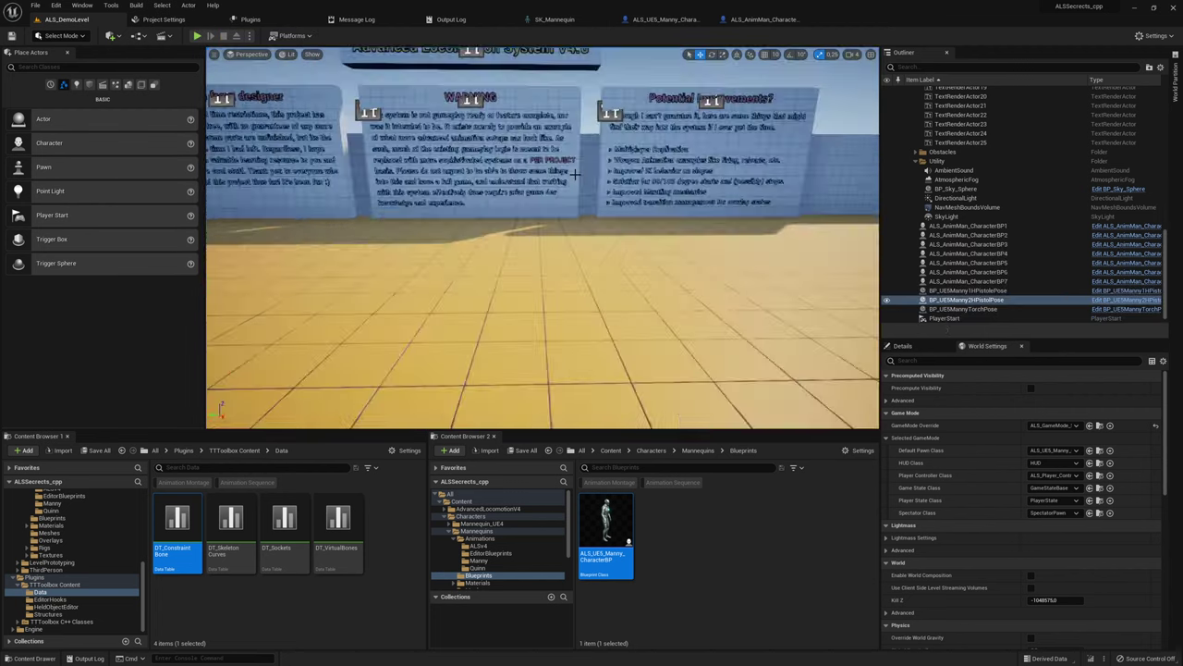
Step: Select the one-handed pistol pose actor among the three pose characters in the level and show its details
mouse_move(575, 182)
right_mouse_down()
mouse_move(575, 153)
mouse_move(576, 182)
right_mouse_up()
key("w")
key("w")
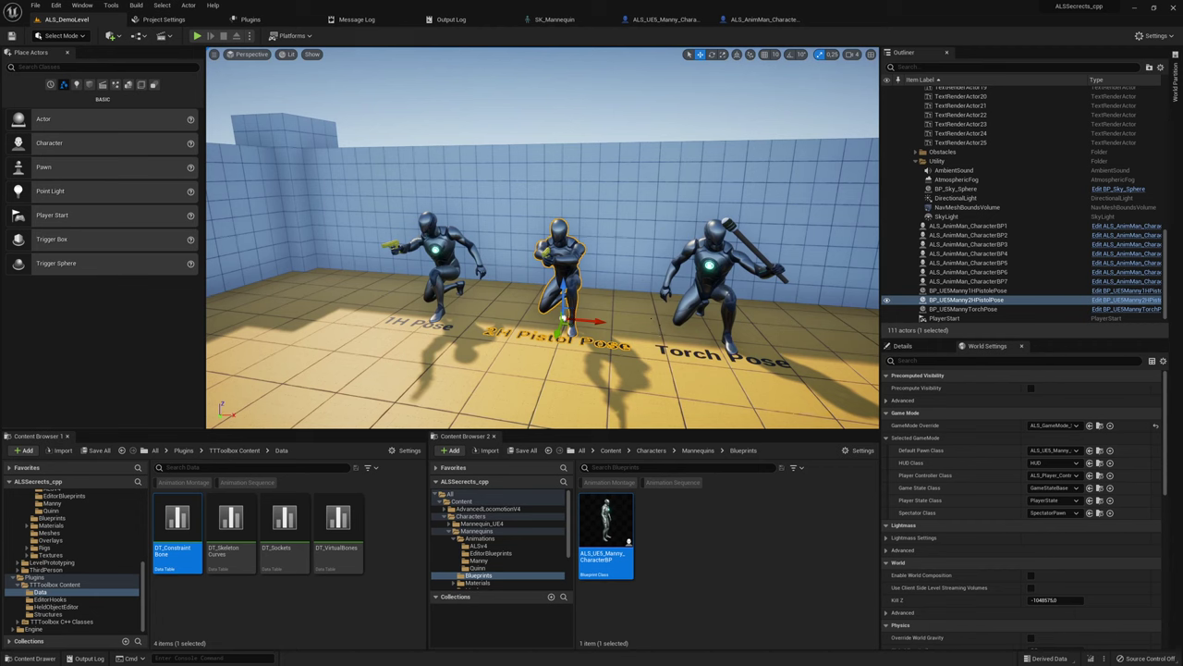
left_click(480, 282)
left_click(903, 345)
Step: Set the one-handed pistol pose actor's Frame Index to 5
scroll(928, 518, "down", 5)
scroll(934, 522, "up", 5)
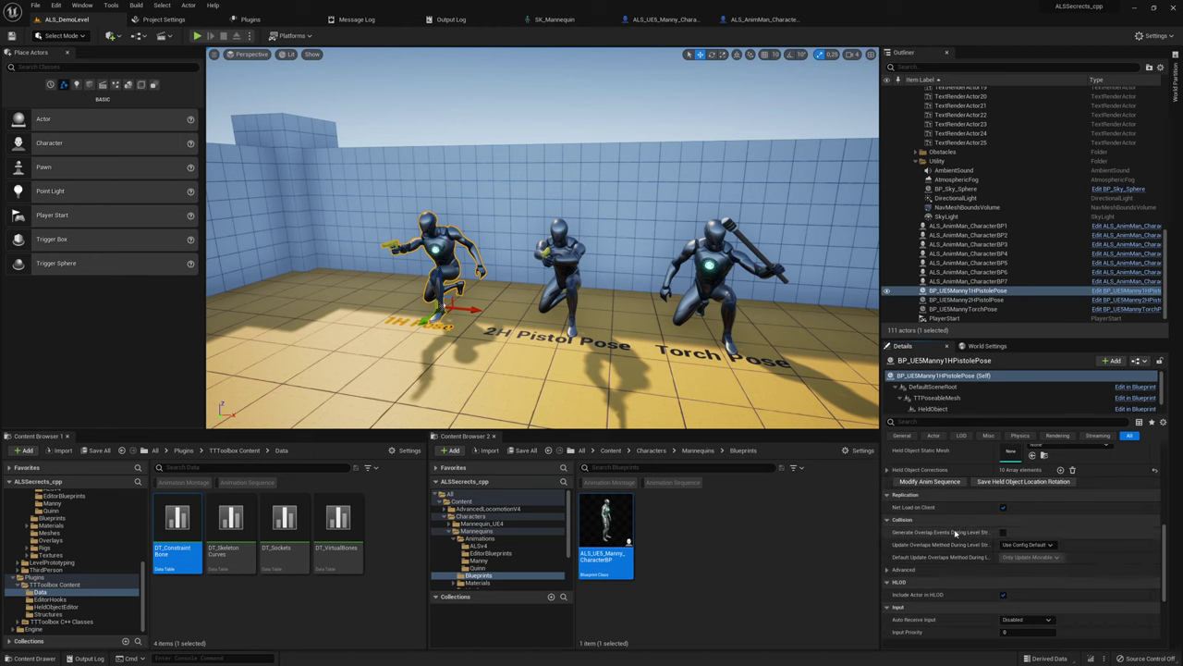
scroll(963, 533, "down", 1)
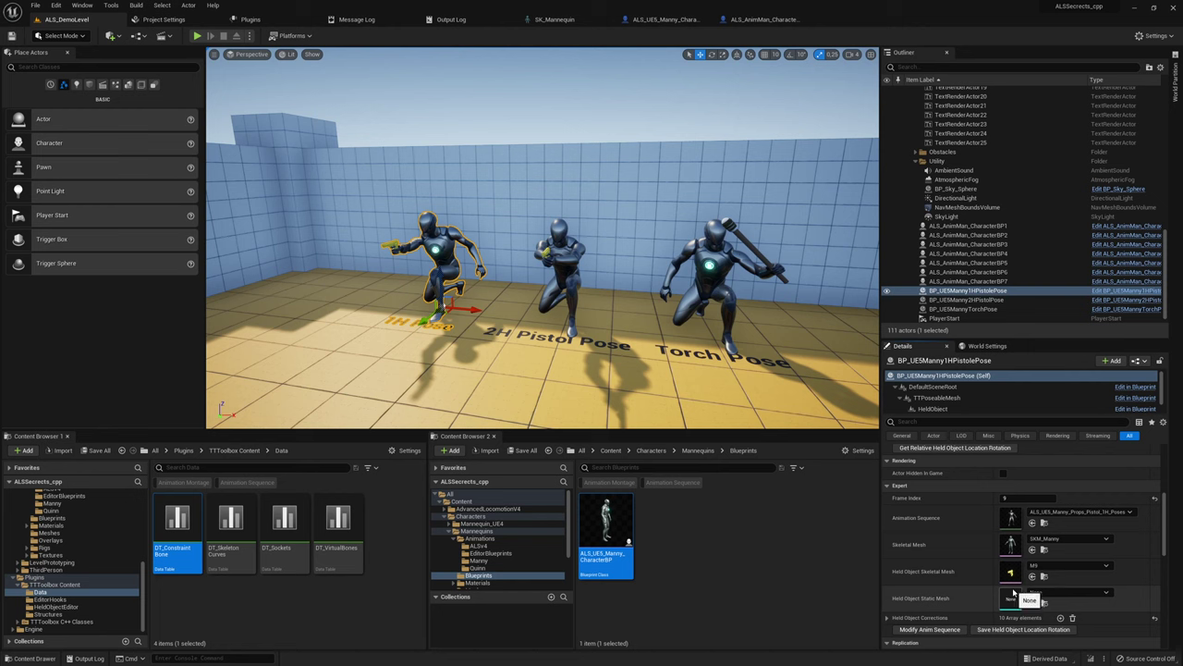
scroll(1013, 599, "up", 2)
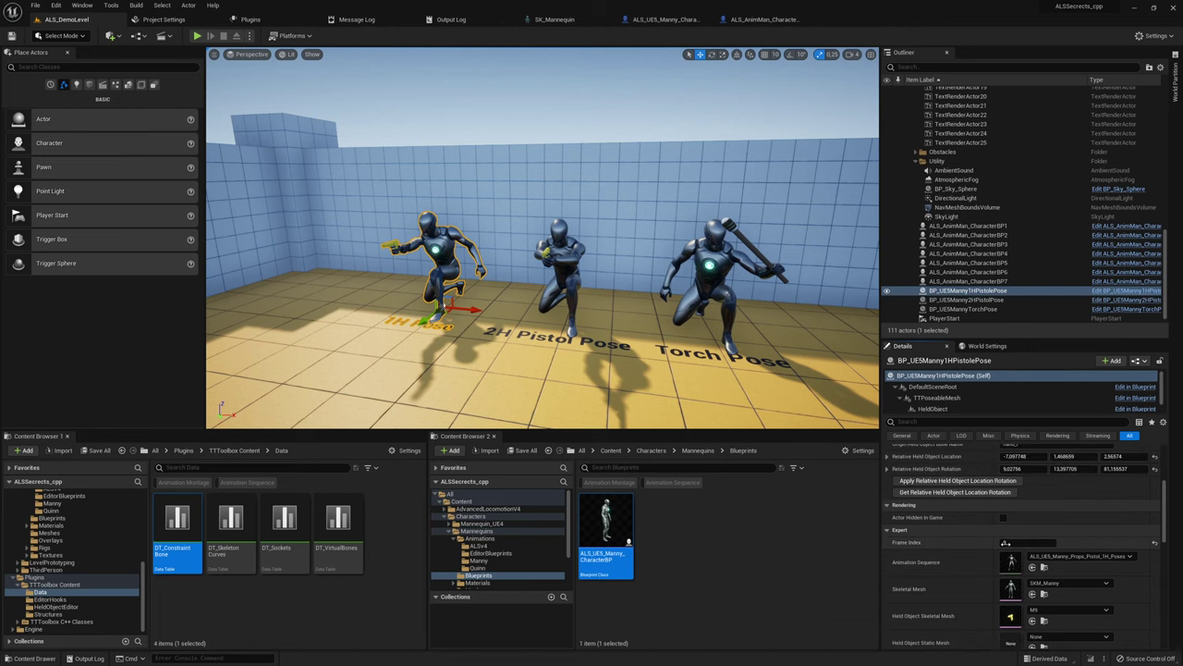
left_click_drag(1026, 542, 1013, 542)
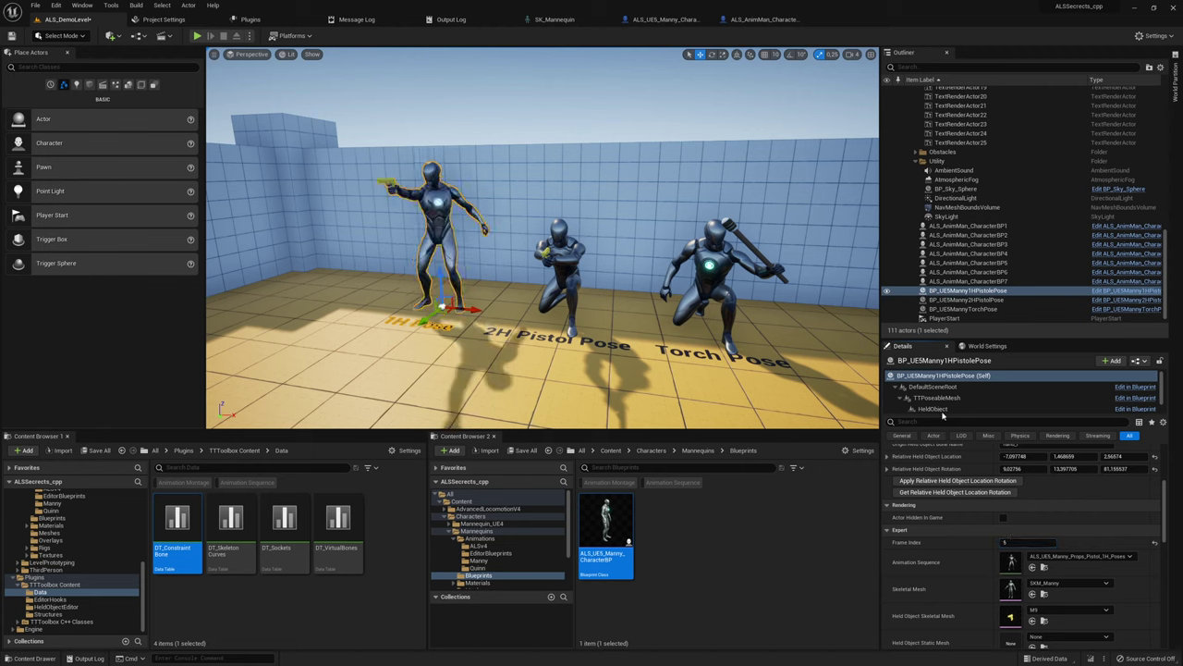
Step: Examine the HeldObject component's transform and the pose actor's held object bone name settings
left_click(935, 409)
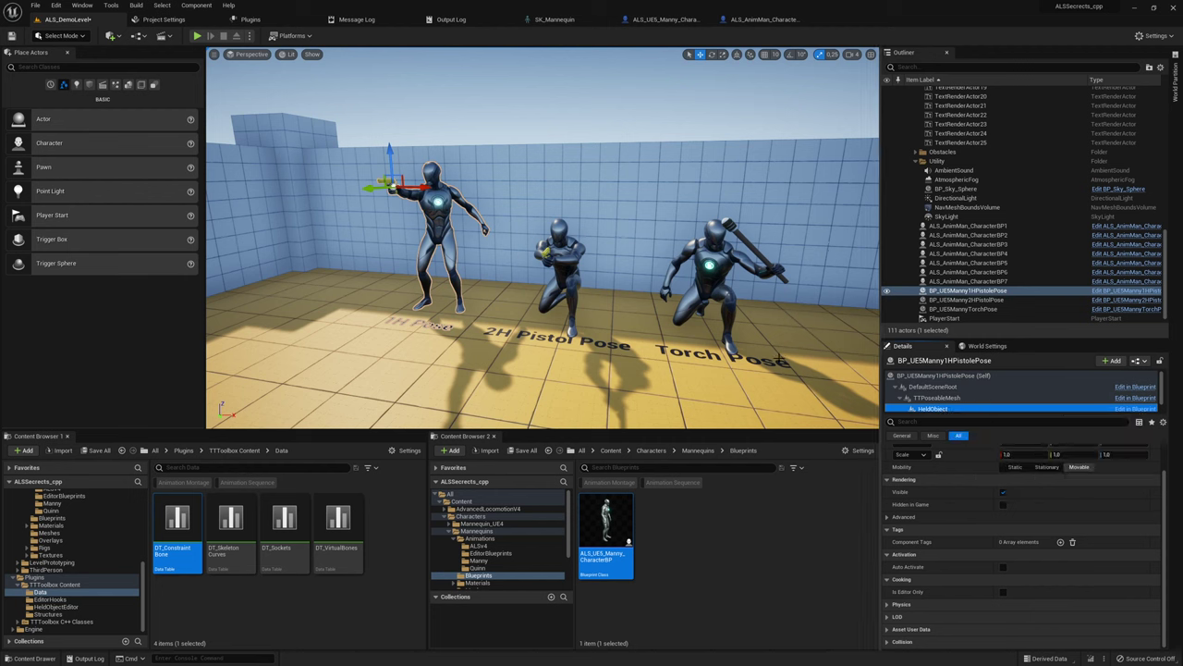
scroll(1080, 495, "up", 1)
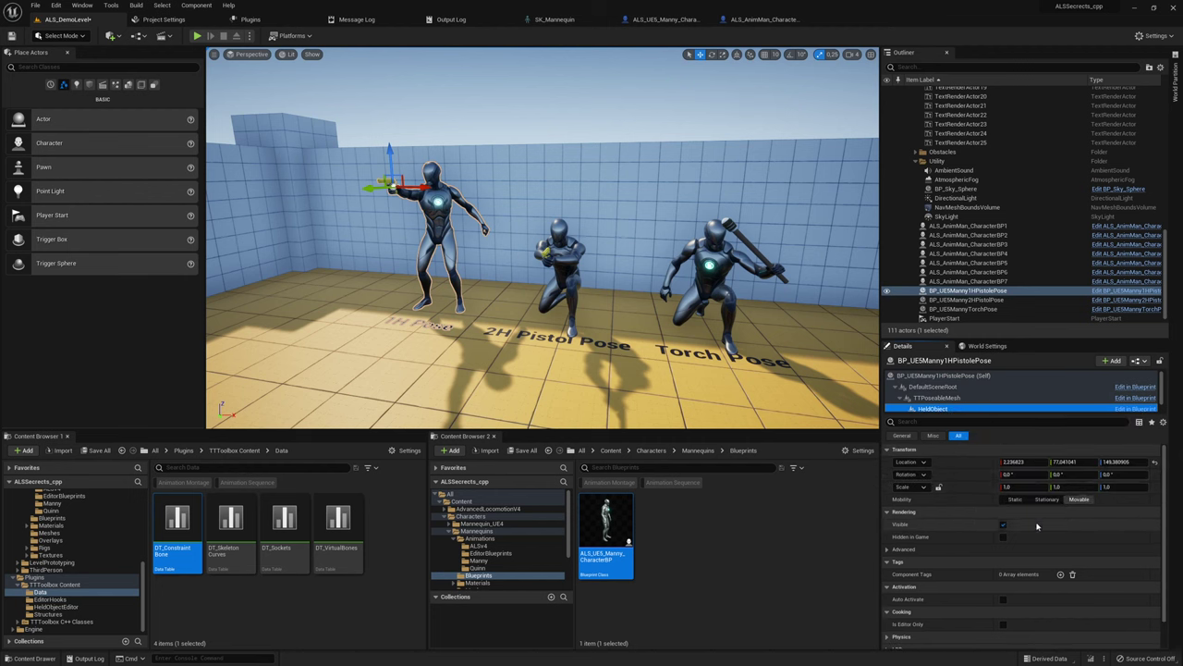
left_click(953, 376)
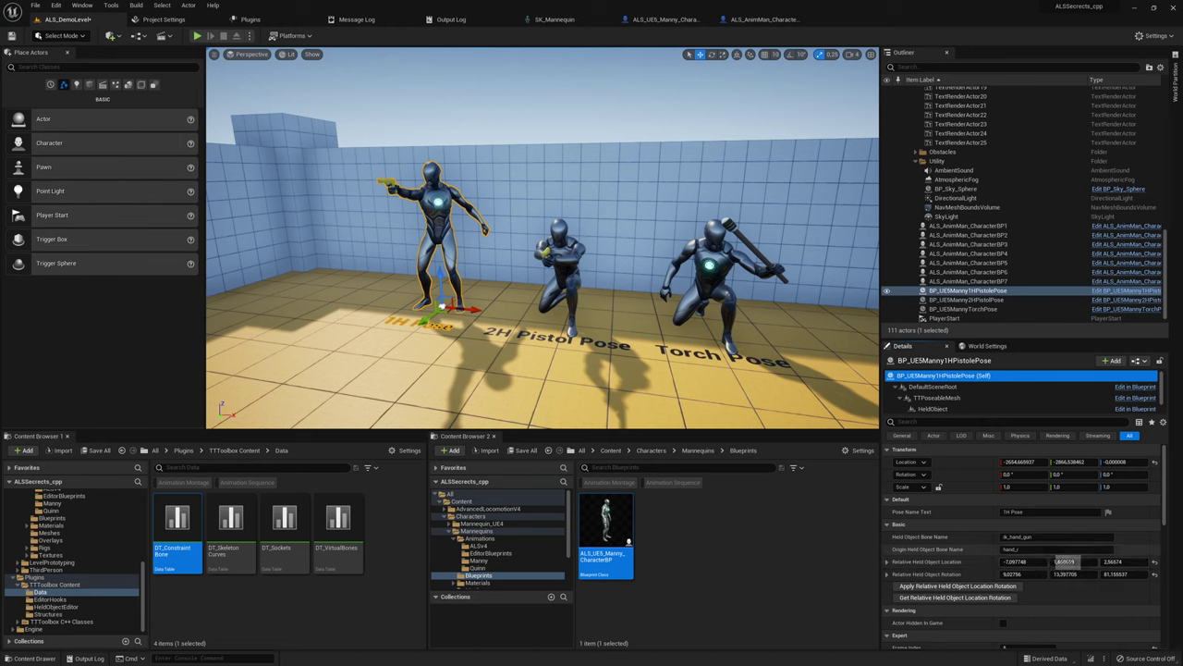
left_click(1041, 550)
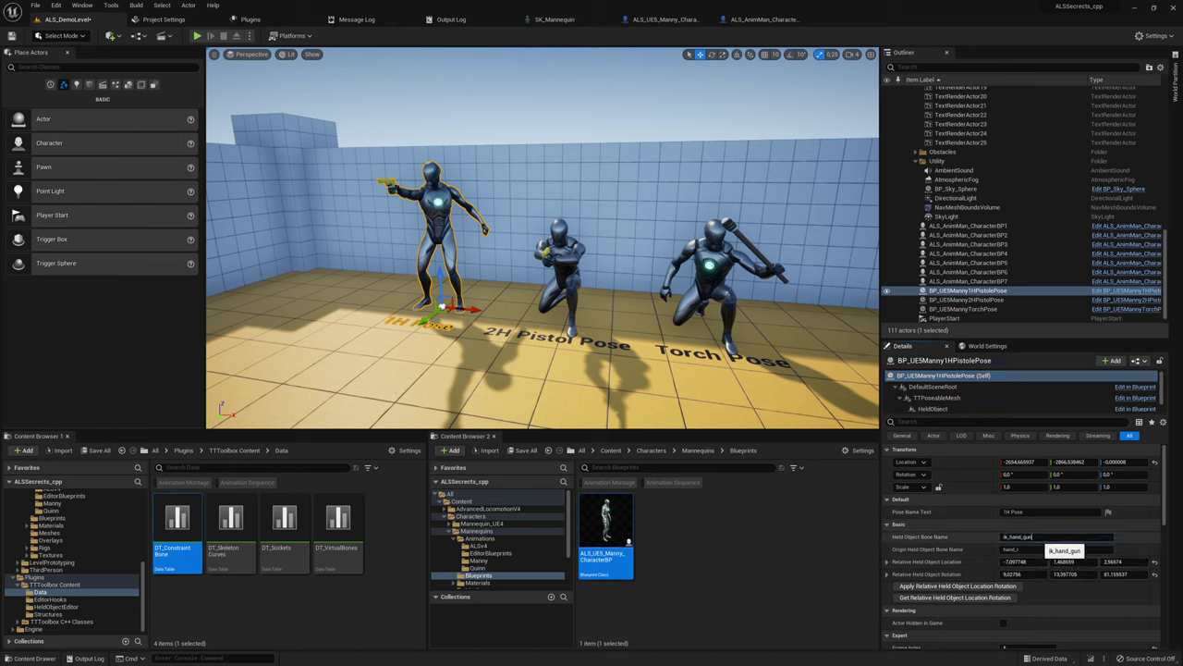
left_click(1026, 537)
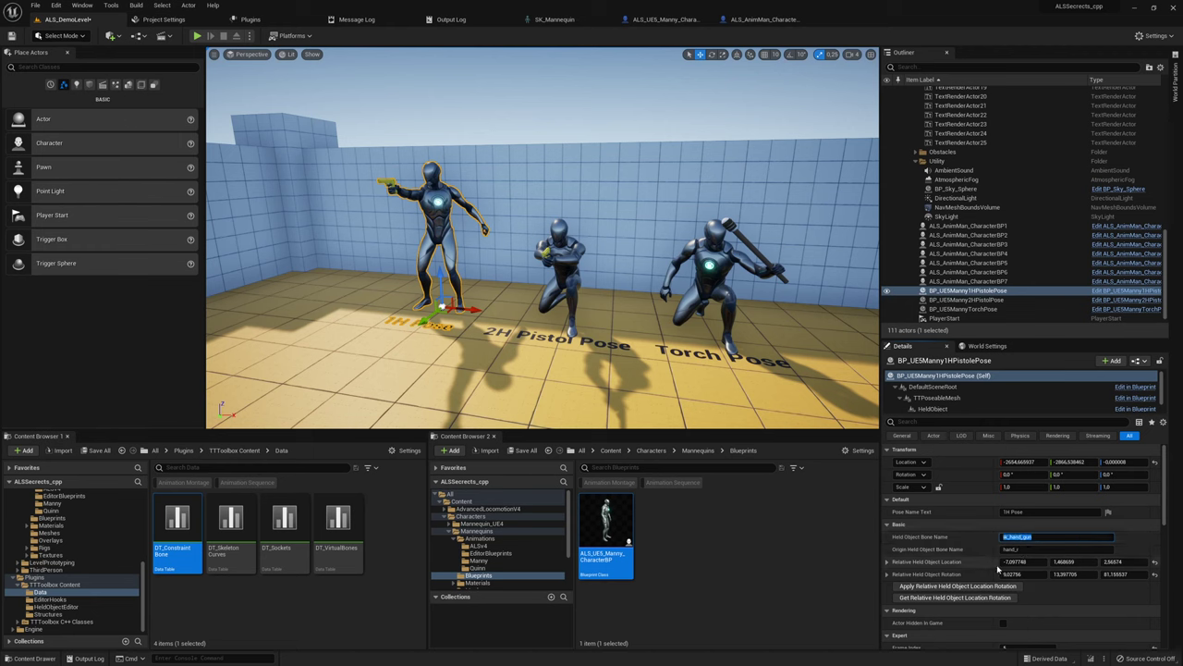
Step: Expand the one-handed pistol pose actor's Held Object Corrections array and inspect the location and rotation at index 3
scroll(1004, 561, "down", 3)
scroll(938, 560, "down", 4)
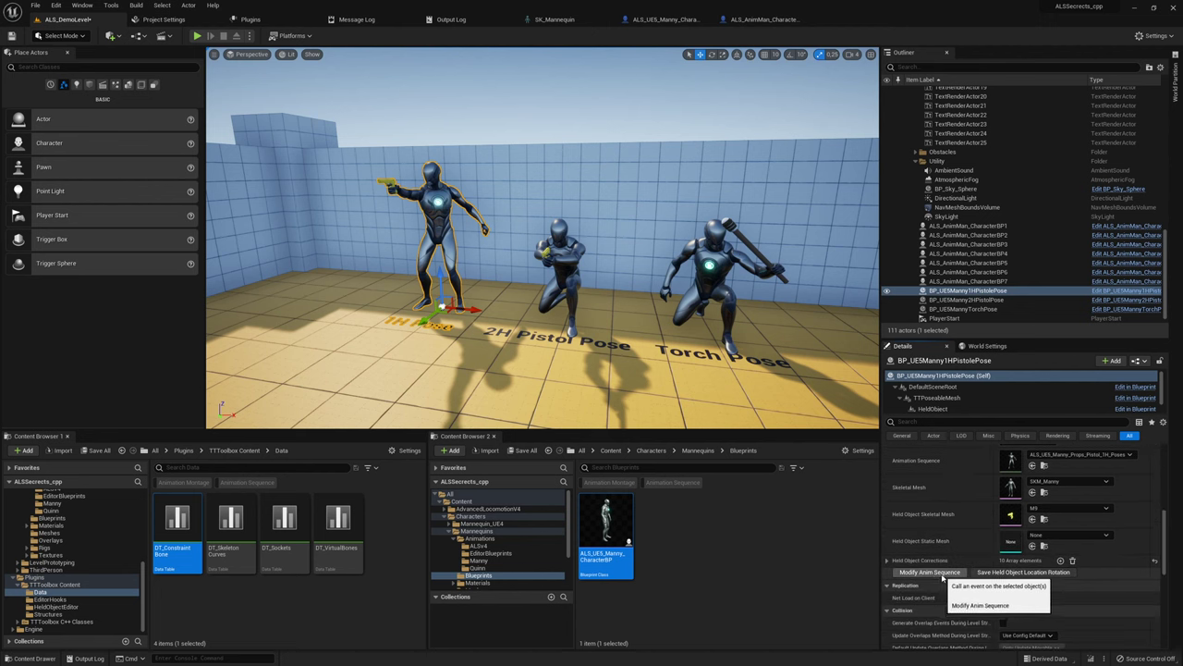
left_click(888, 560)
scroll(904, 567, "down", 2)
scroll(905, 567, "down", 2)
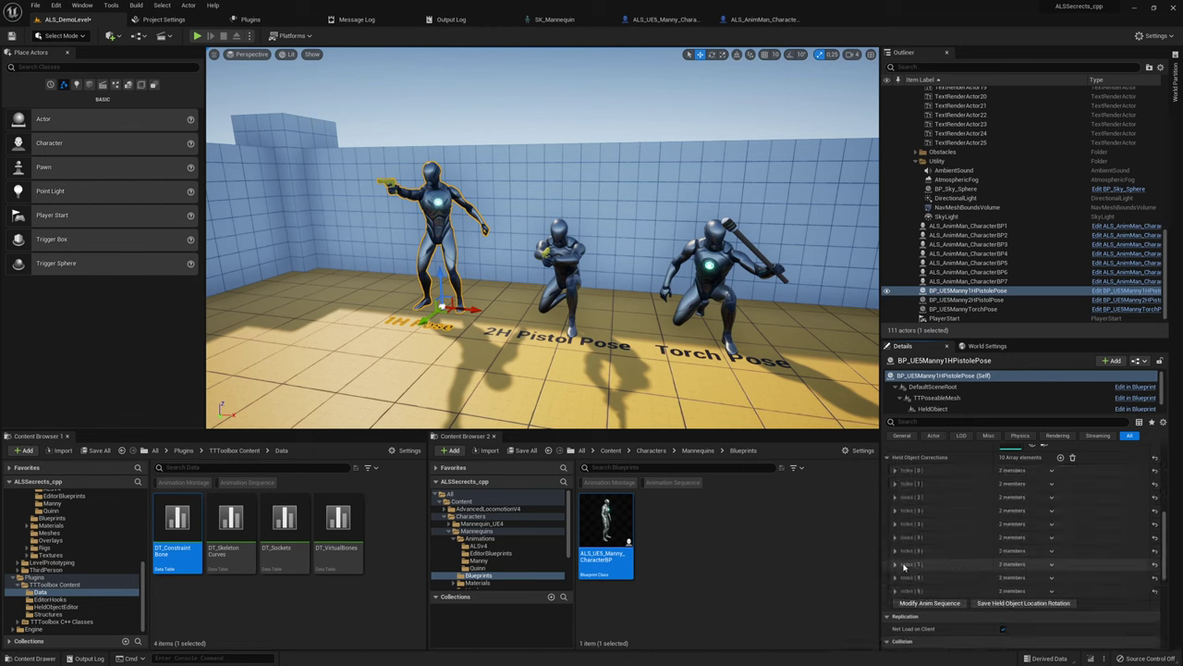
left_click(895, 511)
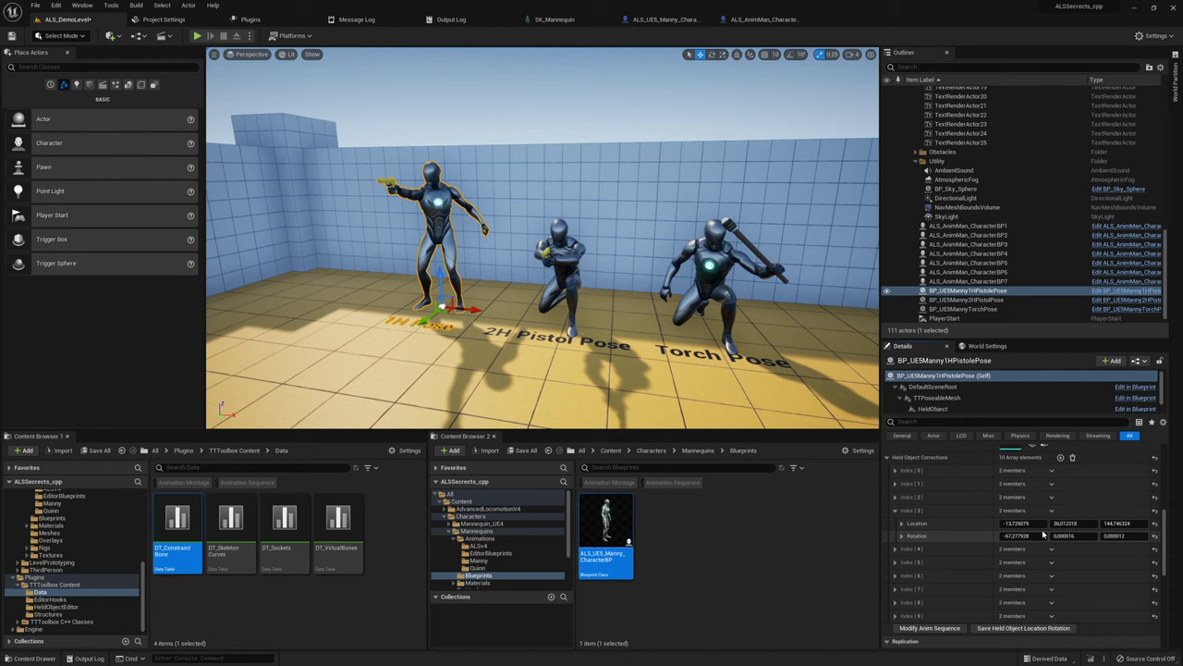
scroll(1043, 533, "up", 2)
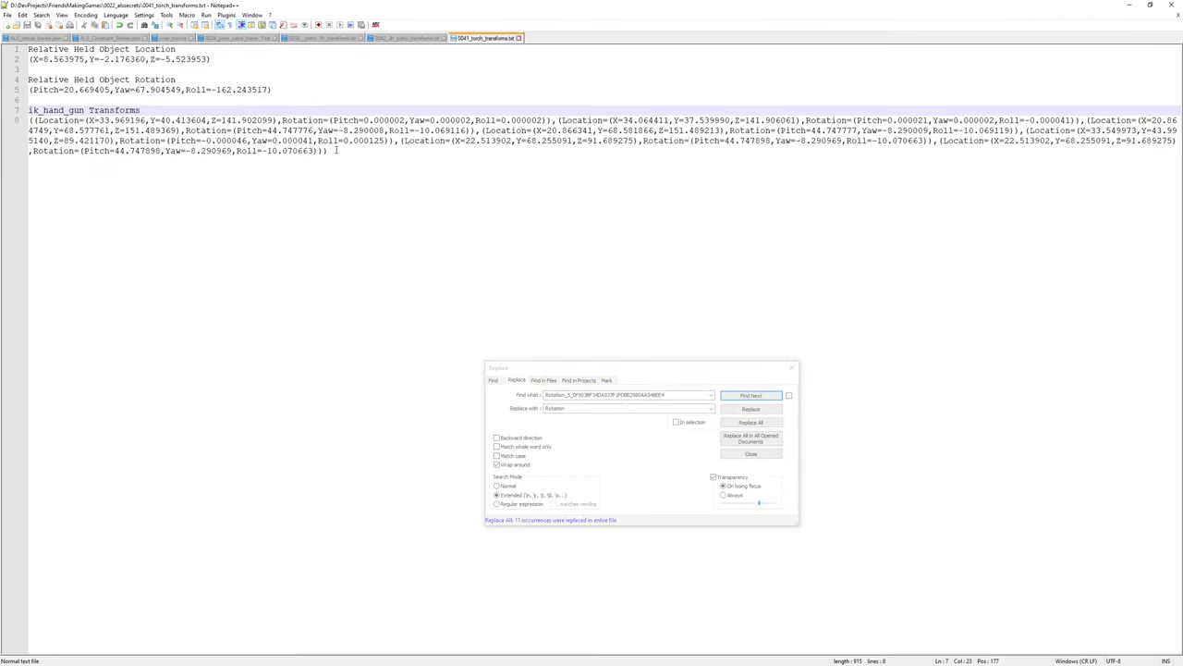
Step: Copy all the ik_hand_gun transforms from 0041_torch_transforms.txt in Notepad++ and return to the Unreal Editor
left_click_drag(338, 149, 29, 120)
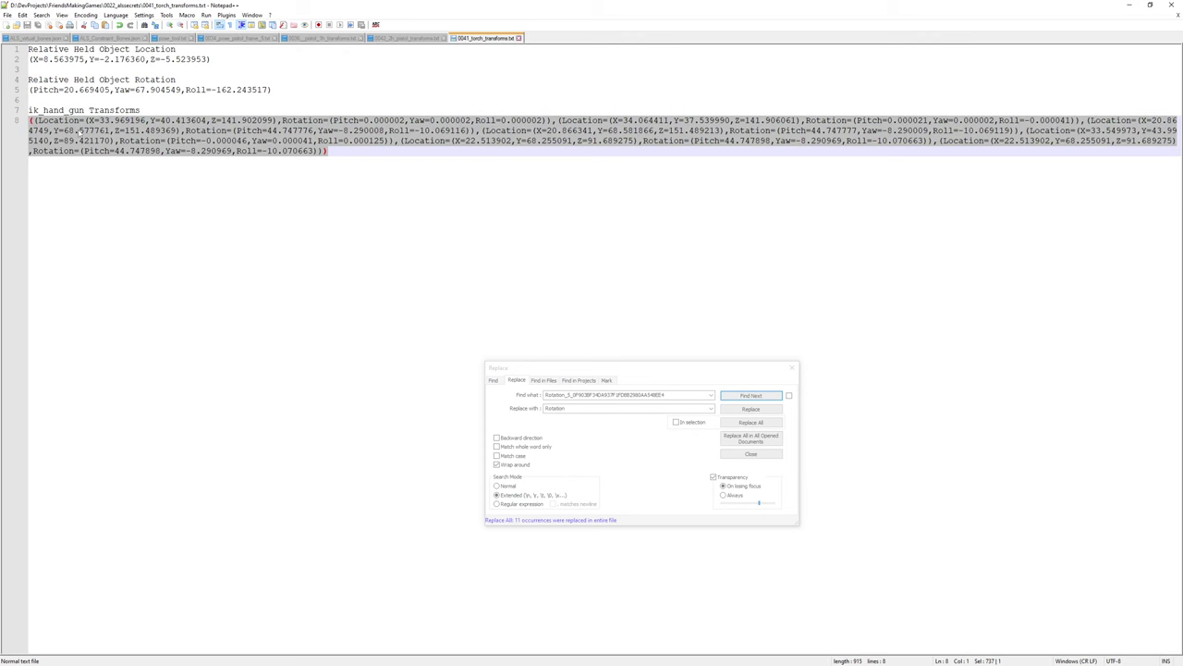
right_click(98, 132)
left_click(115, 151)
left_click(1129, 6)
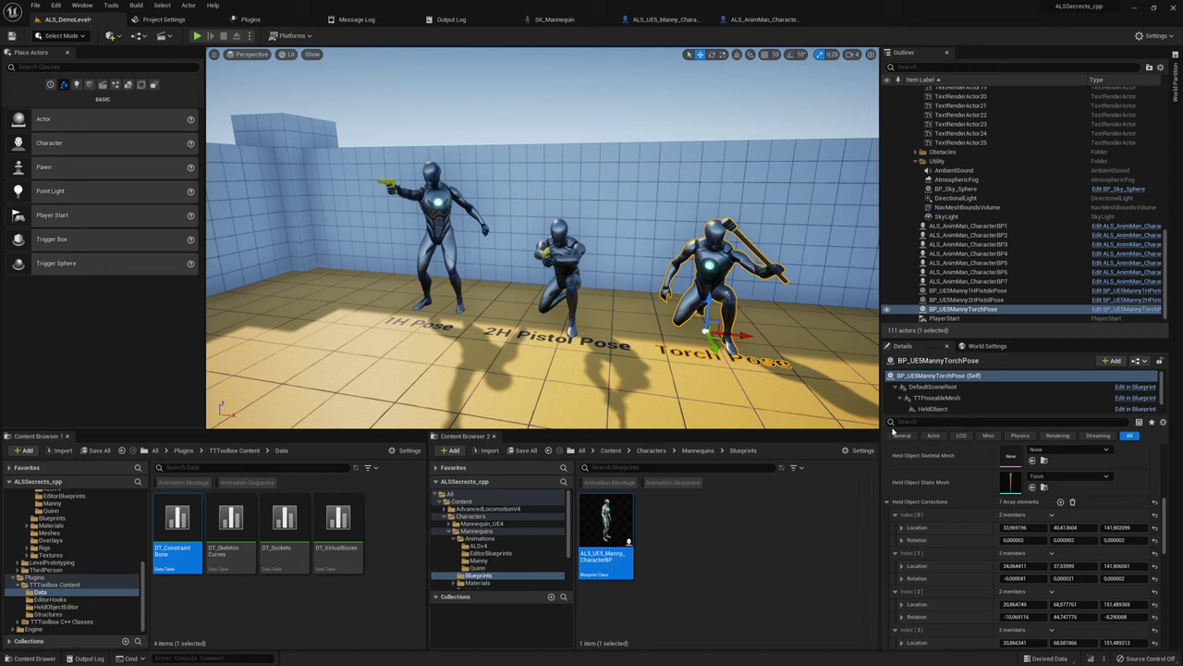
Step: Clear the torch pose actor's Held Object Corrections values and paste the copied transforms into the array
scroll(1019, 525, "down", 1)
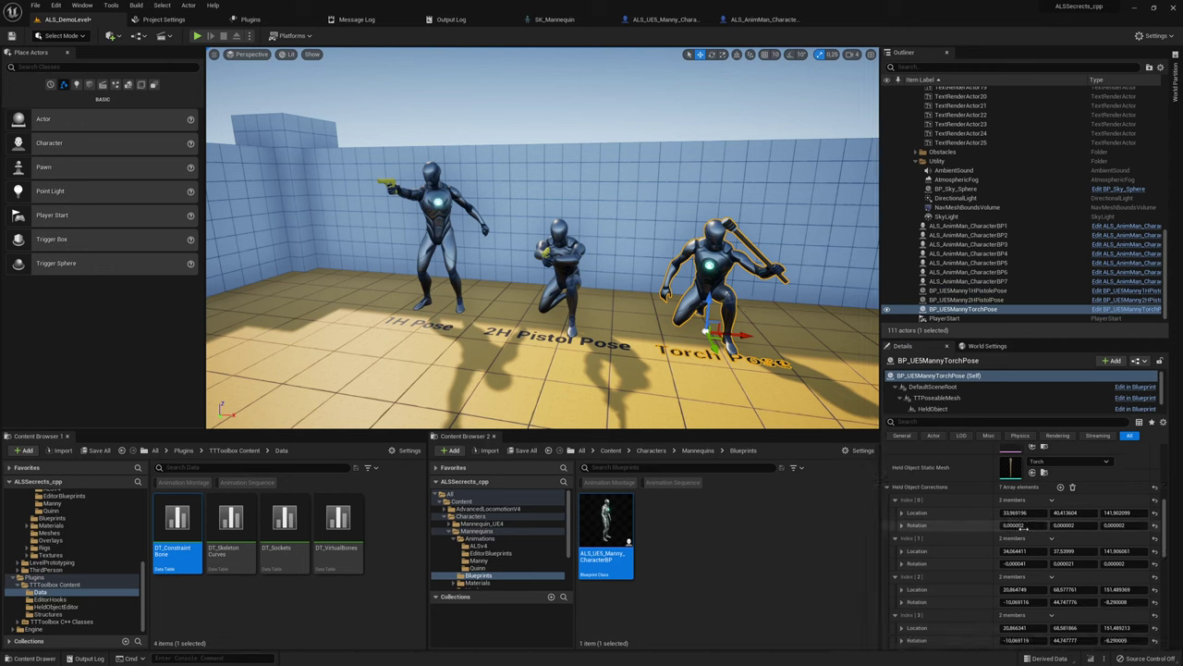
left_click(1072, 488)
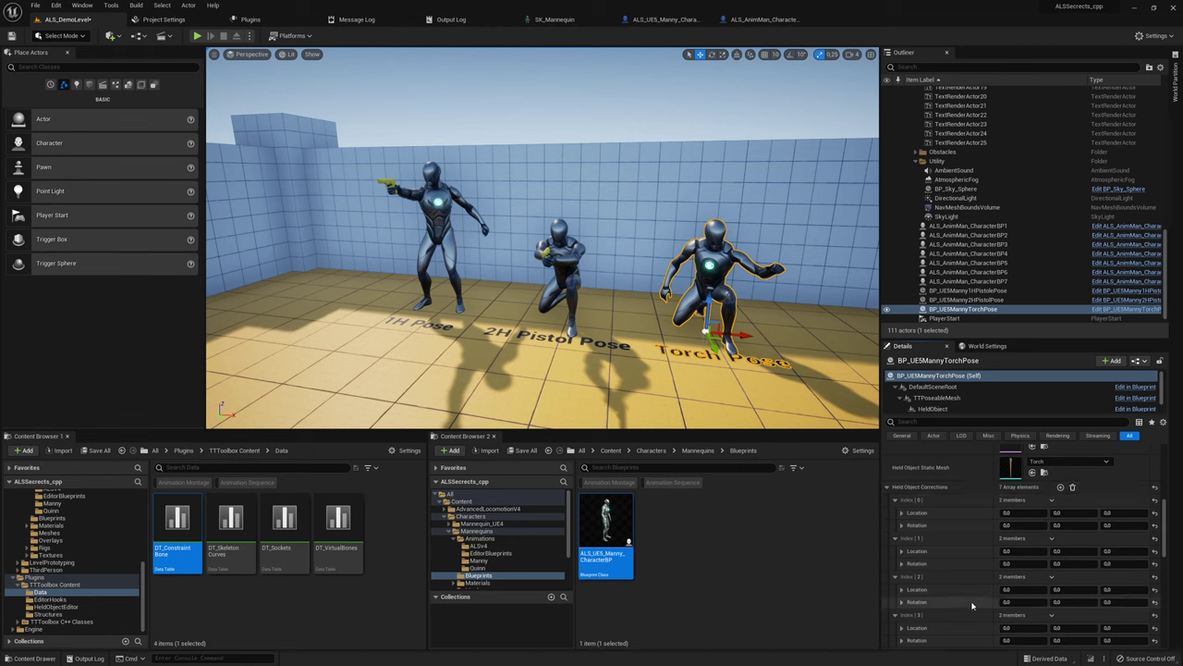
right_click(911, 491)
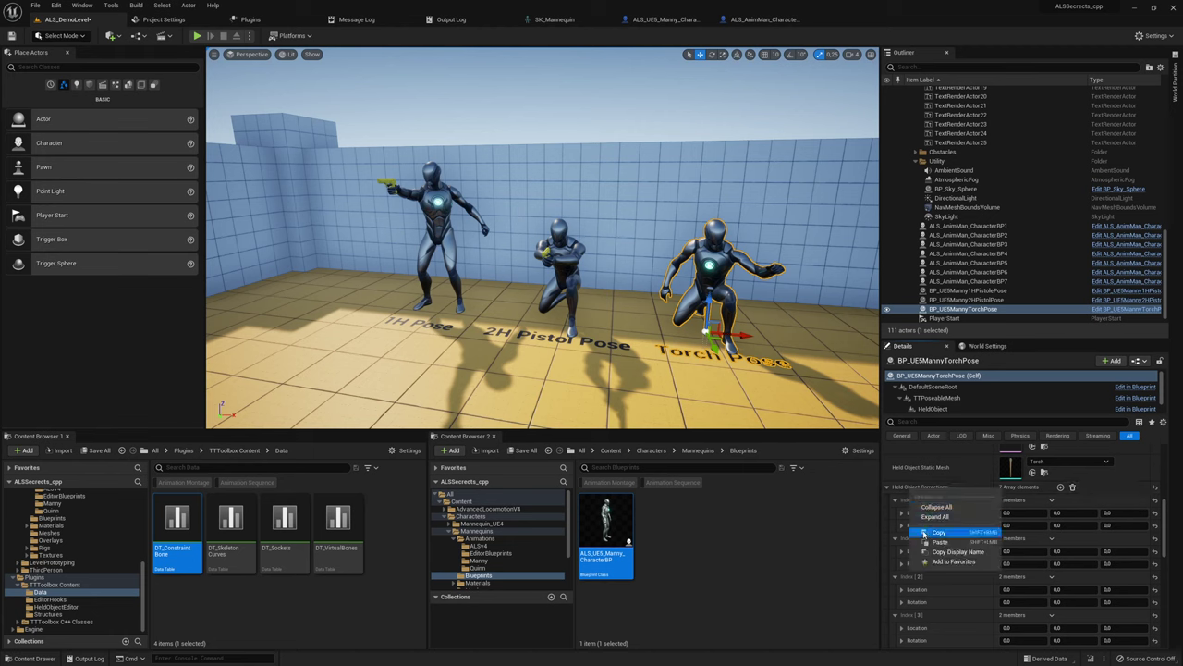
left_click(936, 542)
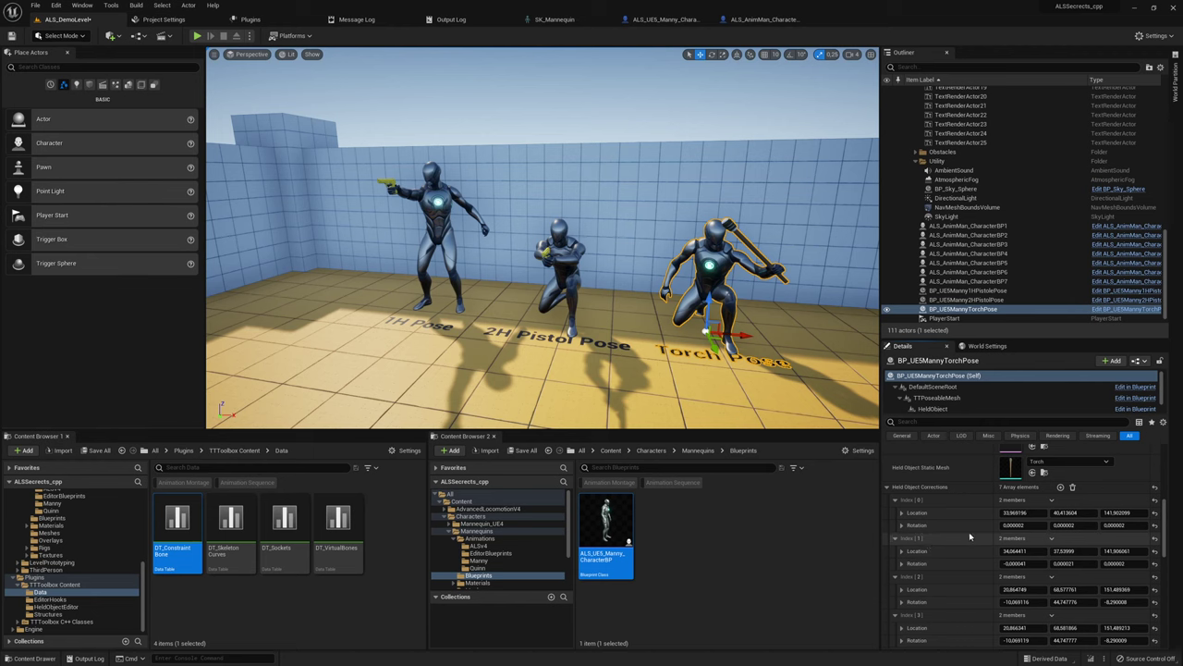
Step: Highlight the Relative Held Object Rotation values in the Notepad++ torch transforms file and return to the Unreal Editor
scroll(969, 532, "up", 5)
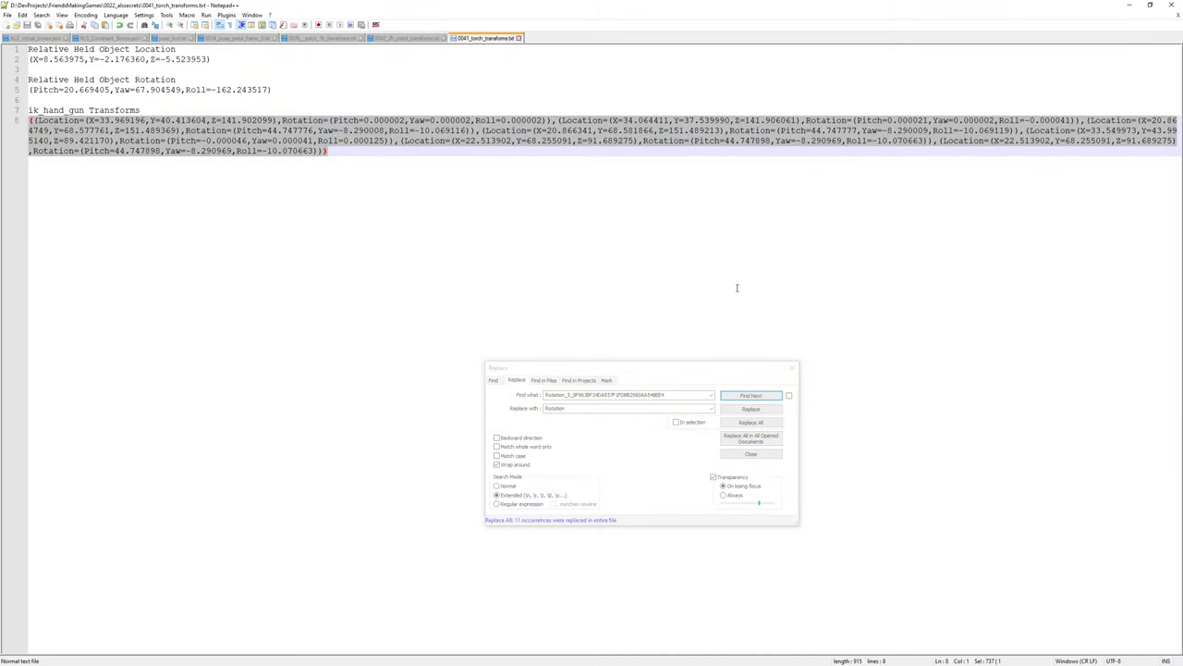
left_click_drag(271, 90, 1, 87)
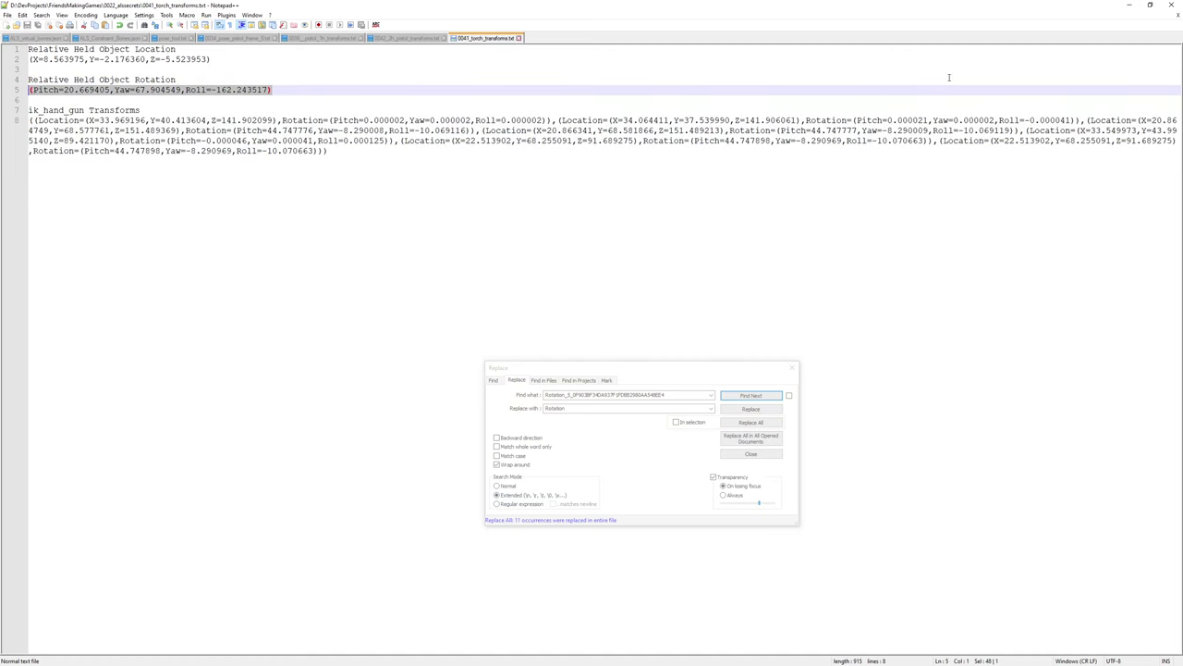
left_click(1129, 6)
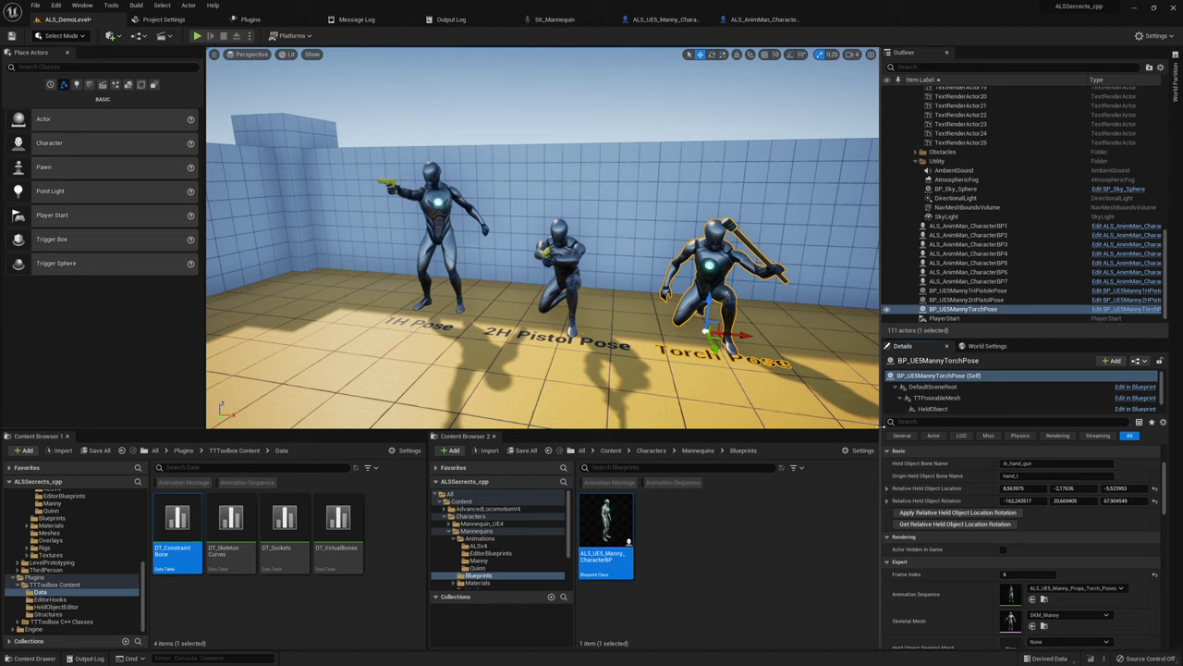
Step: Examine up close how the pistol sits in the one-handed pose character's hand
right_click_drag(756, 304, 356, 268)
key("w")
key("w")
right_click_drag(716, 316, 837, 300)
key("s")
key("a")
right_click_drag(690, 292, 651, 288)
key("w")
key("a")
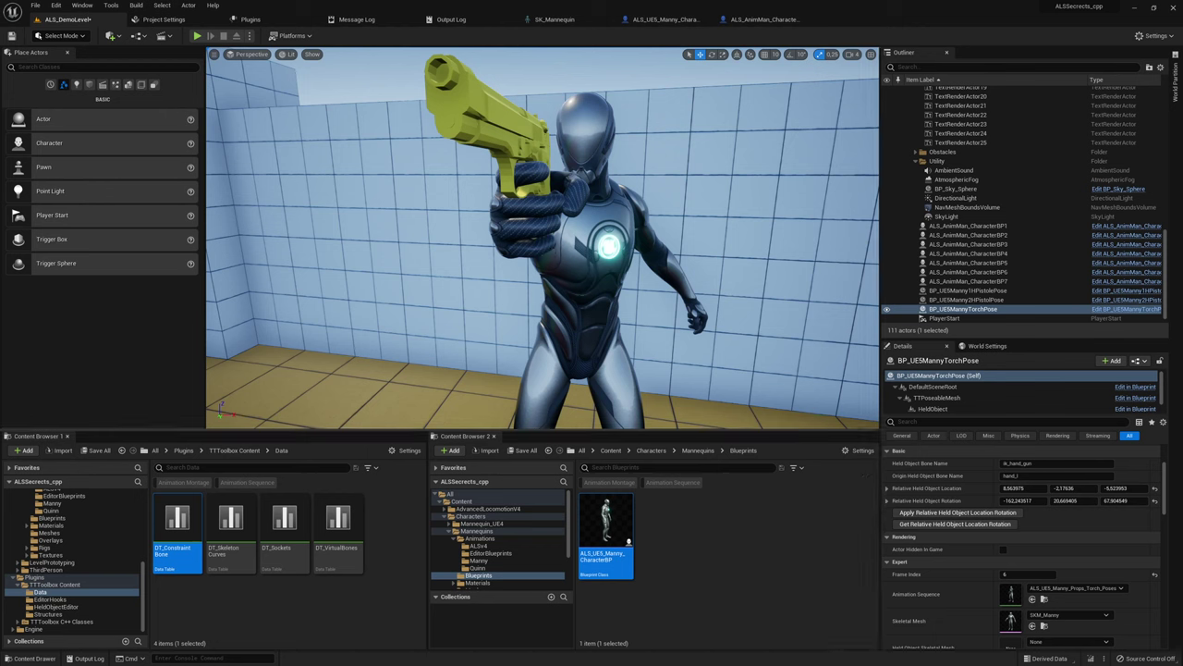
Step: Locate the one-handed pistol pose actor's blueprint in the content browser and look over the neighbouring pose blueprints in EditorBlueprints
left_click(601, 242)
key("ctrl+b")
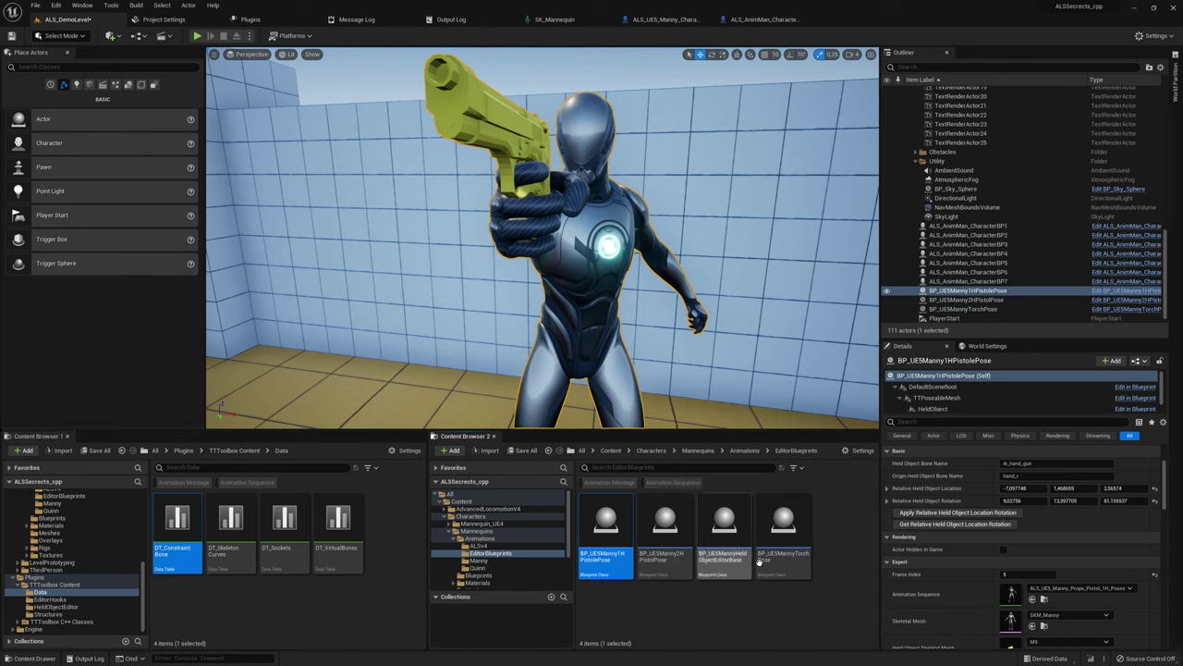
left_click(725, 525)
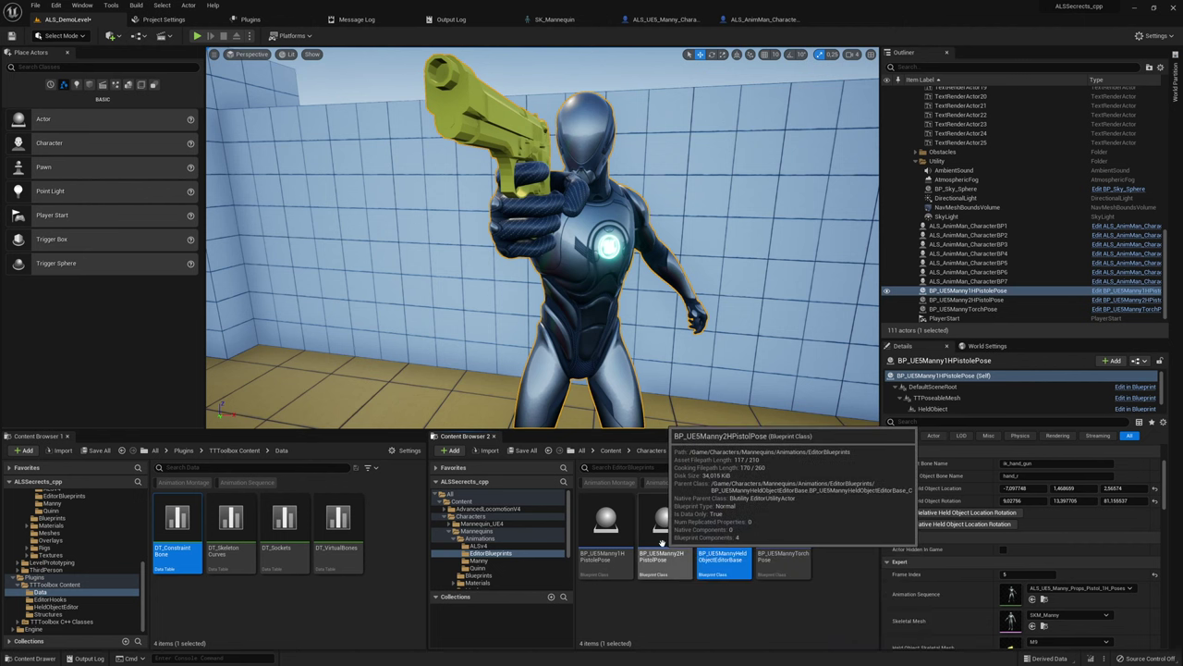
left_click(610, 535)
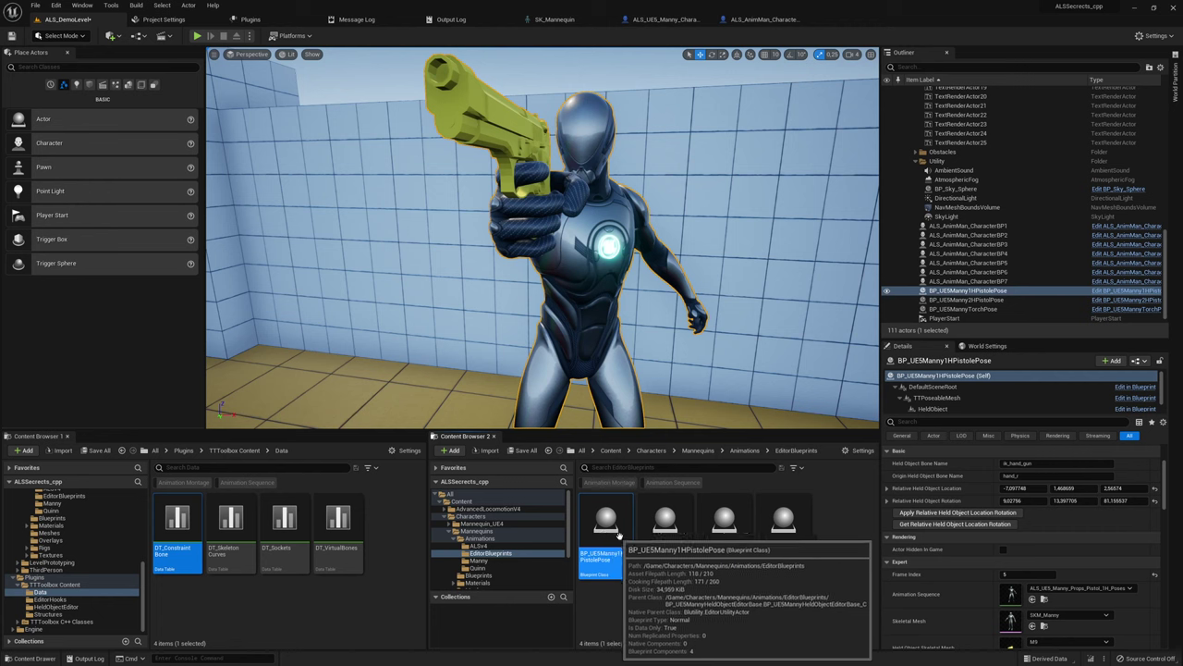
left_click(649, 536)
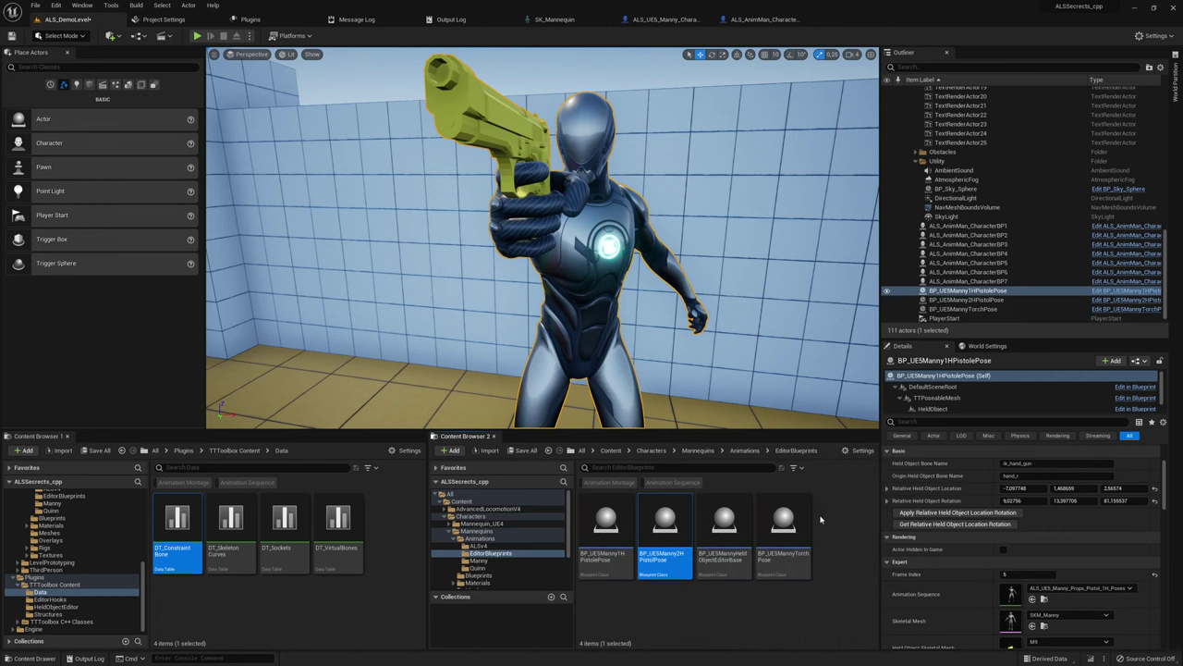
Step: Select the two-handed pistol pose actor in the level and set its Frame Index to 9
scroll(673, 292, "down", 6)
scroll(673, 292, "up", 3)
left_click(723, 304)
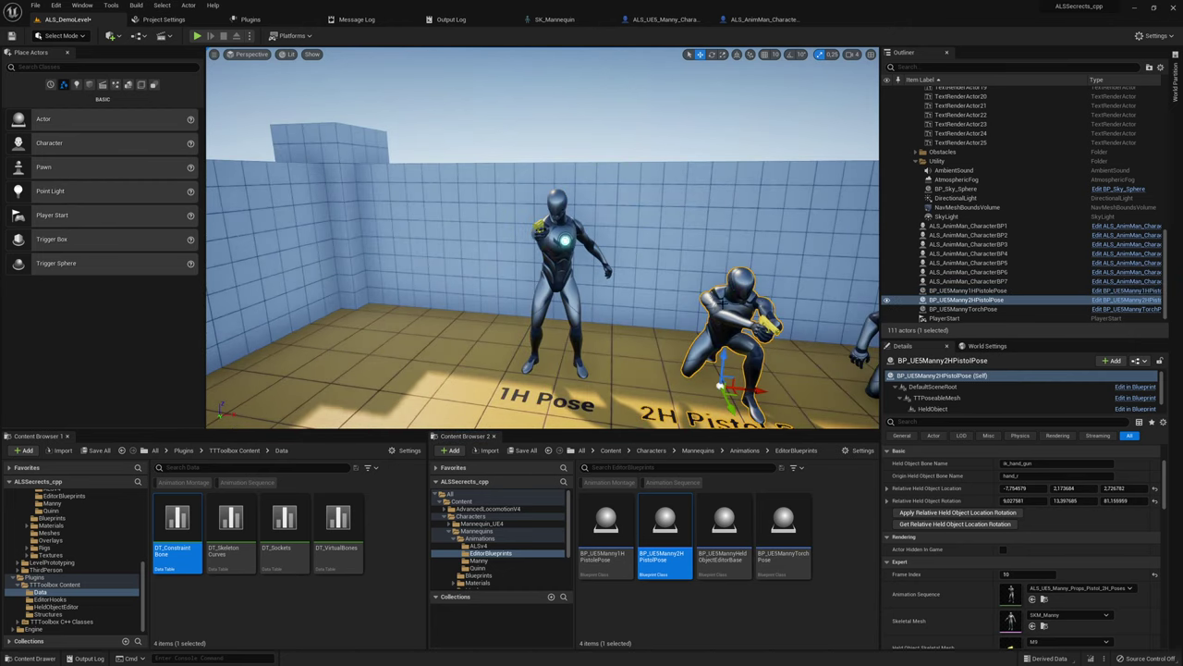
mouse_move(1027, 576)
left_mouse_down()
mouse_move(1004, 575)
mouse_move(1022, 580)
left_mouse_up()
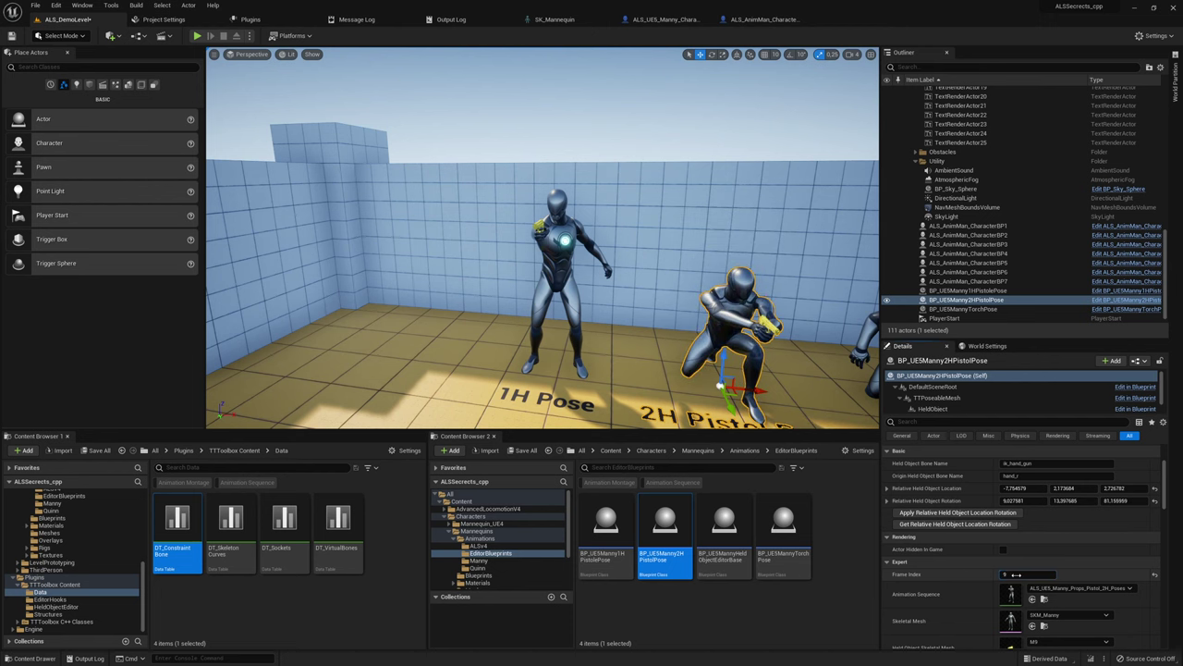
Step: Play-test the level with the Bow overlay and Debug View turned on, examine the held bow, and end the session
right_click_drag(729, 306, 762, 391)
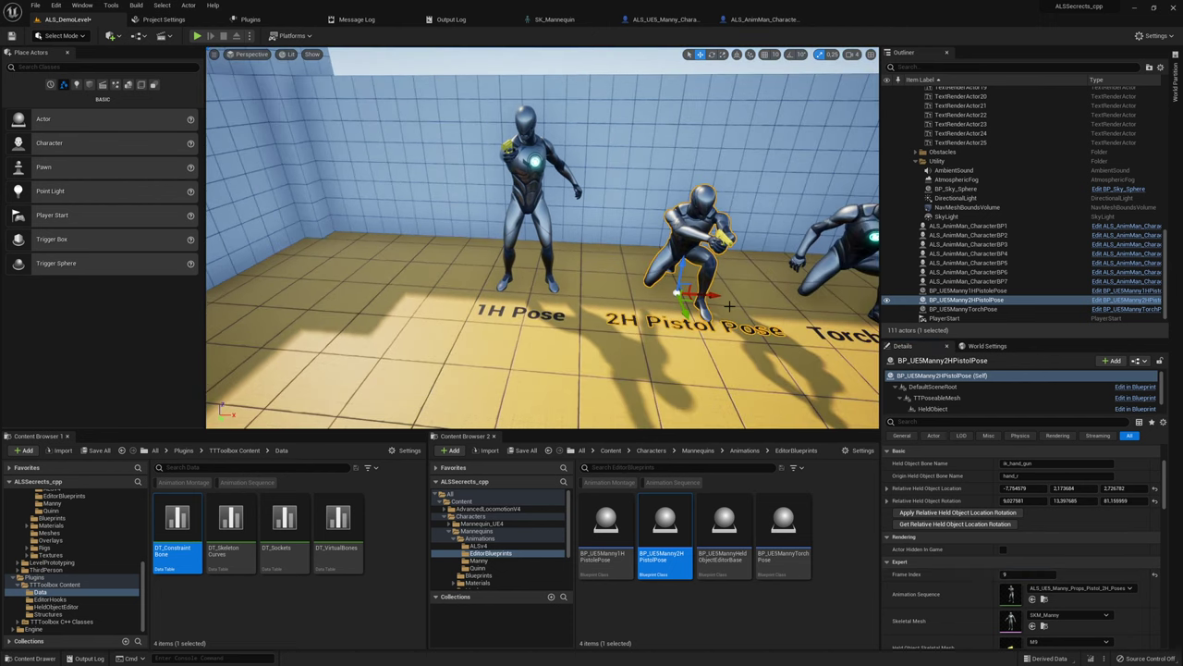
key("alt+p")
key("q")
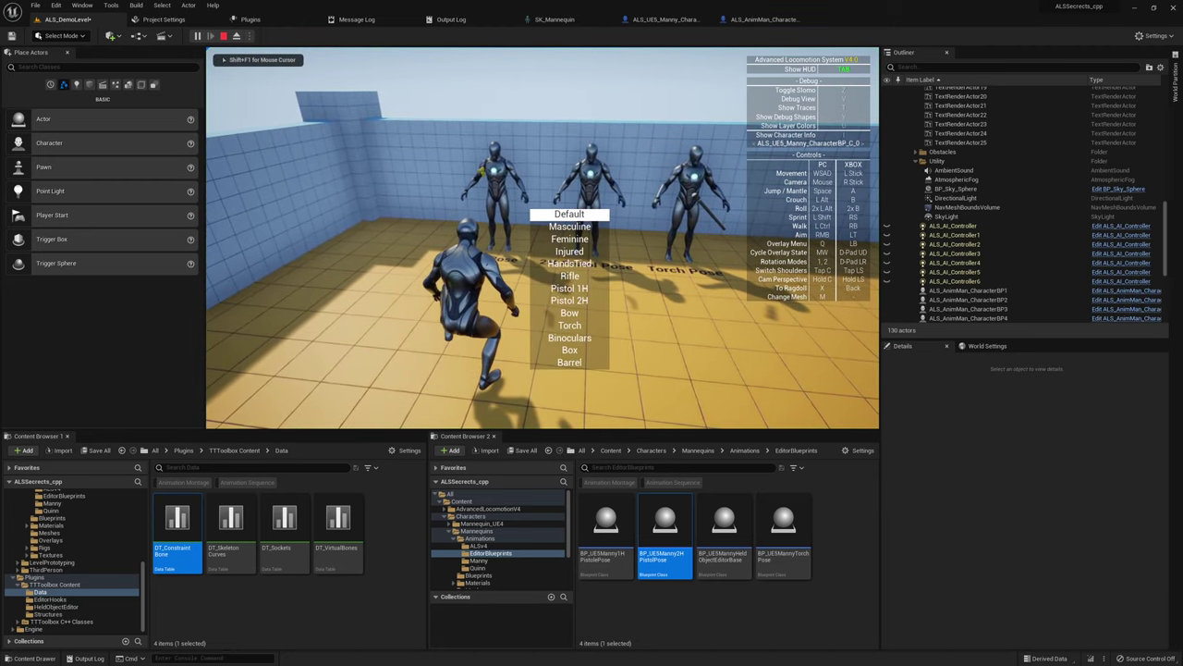
scroll(561, 288, "down", 3)
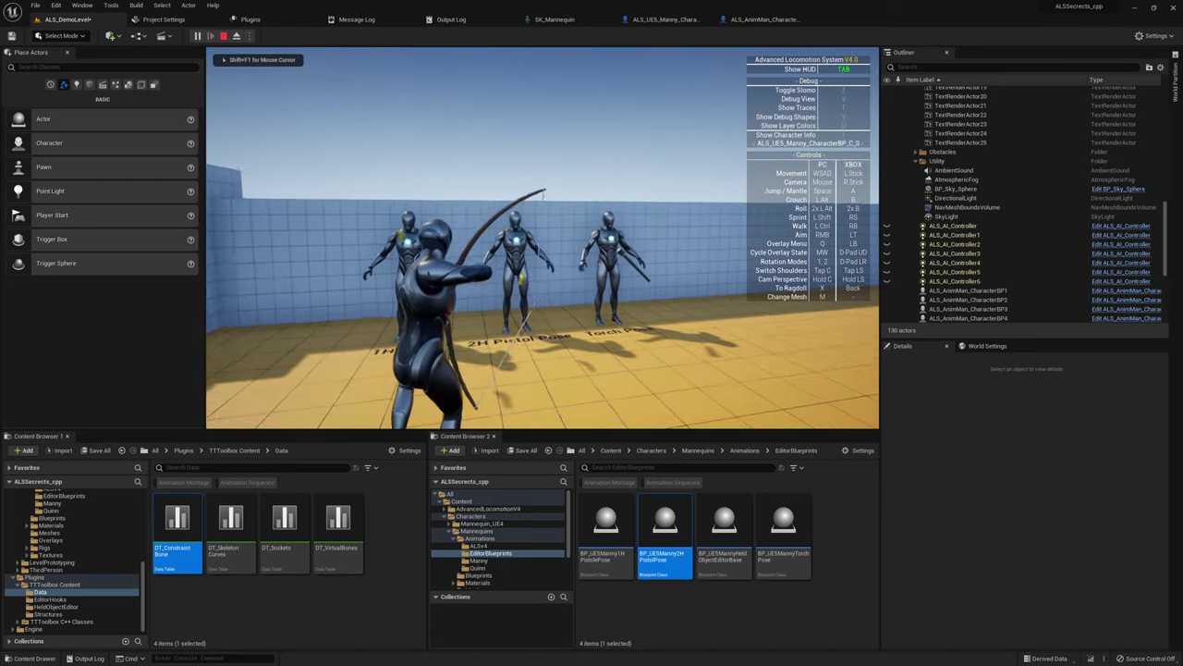
key("v")
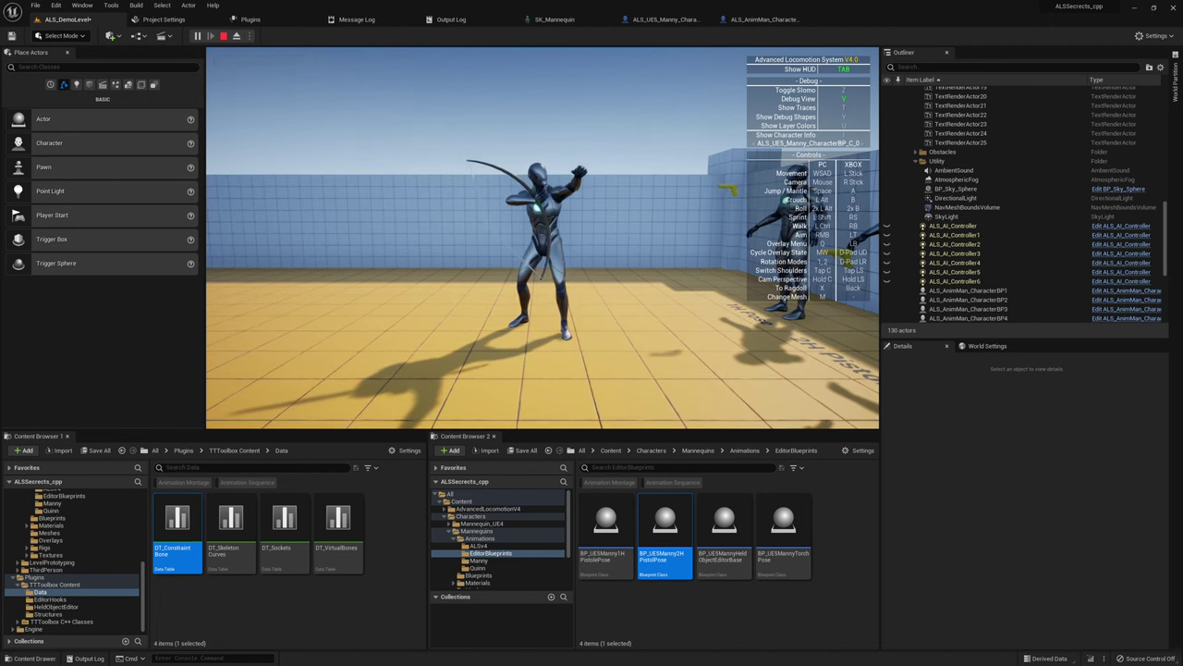
key("Escape")
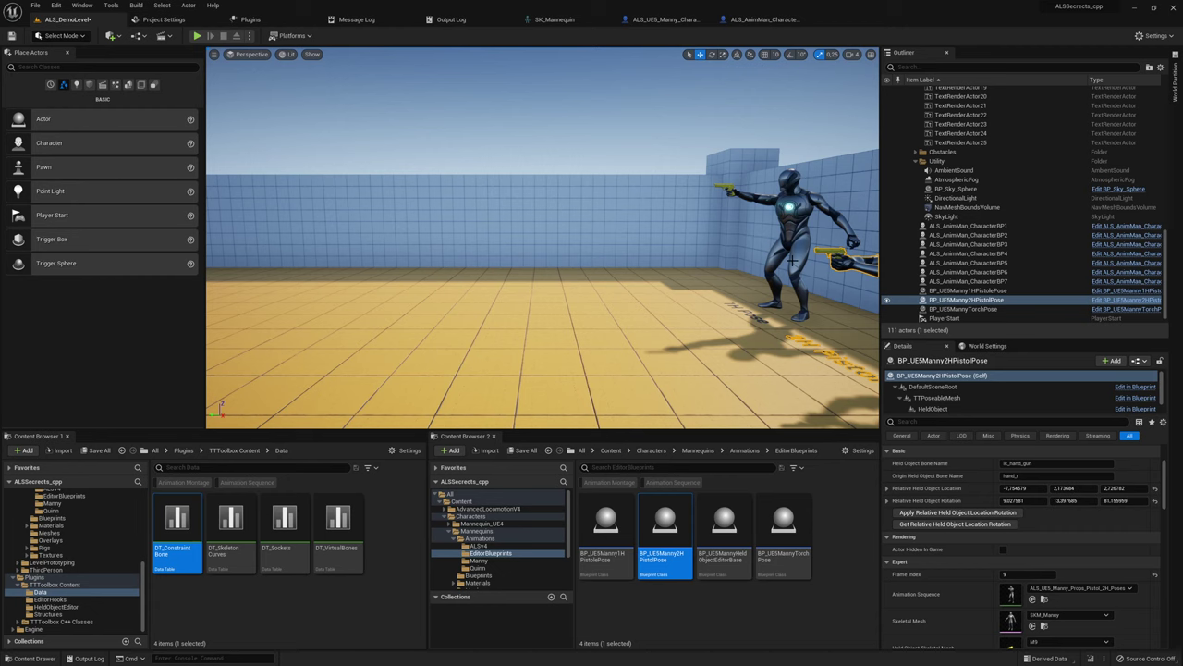
Step: Remove all attached preview assets from the hand_rSocket_rifle socket in the SK_Mannequin skeleton
left_click(556, 20)
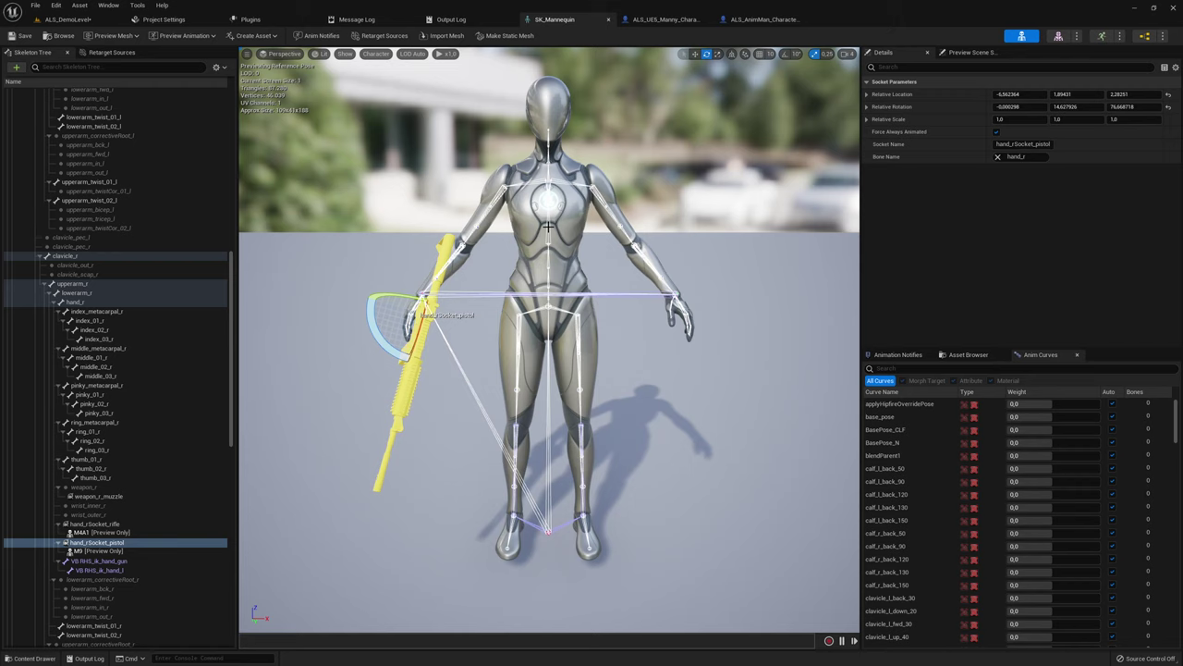
left_click(130, 552)
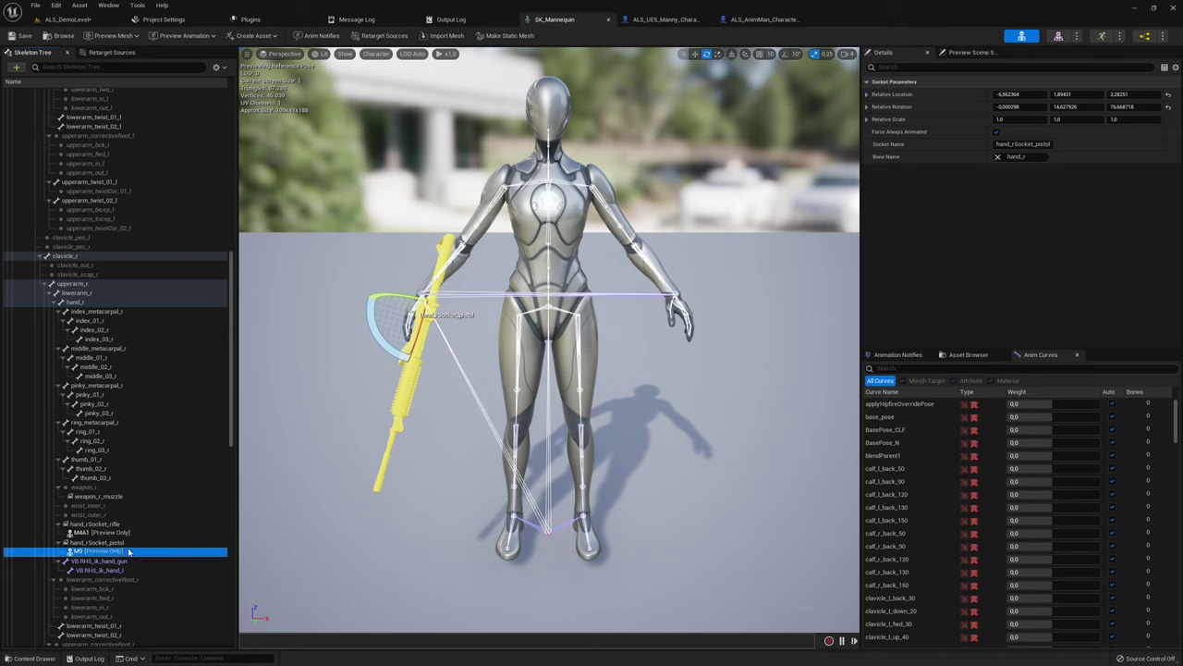
left_click(104, 525)
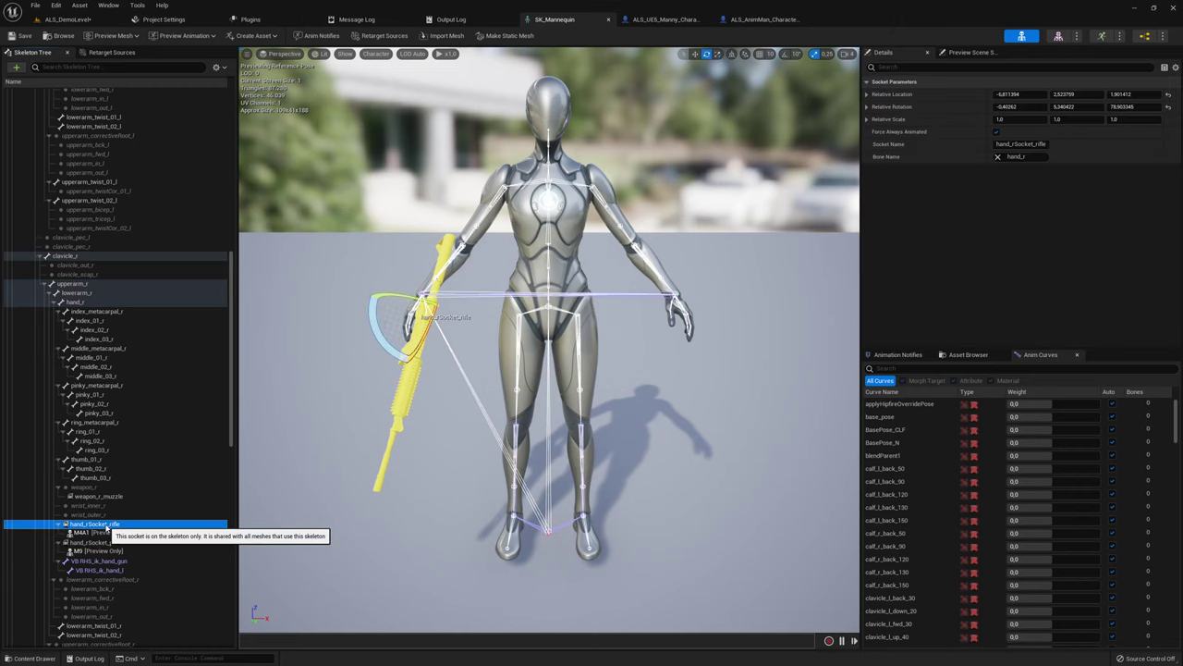
right_click(106, 526)
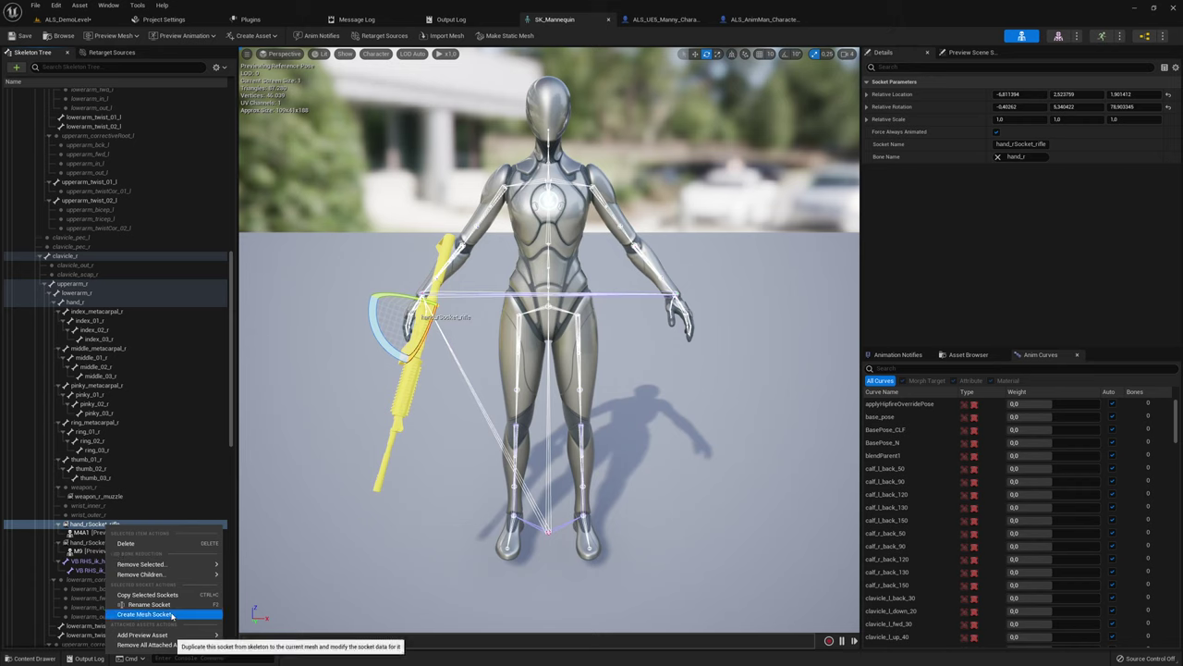
left_click(81, 532)
right_click(83, 533)
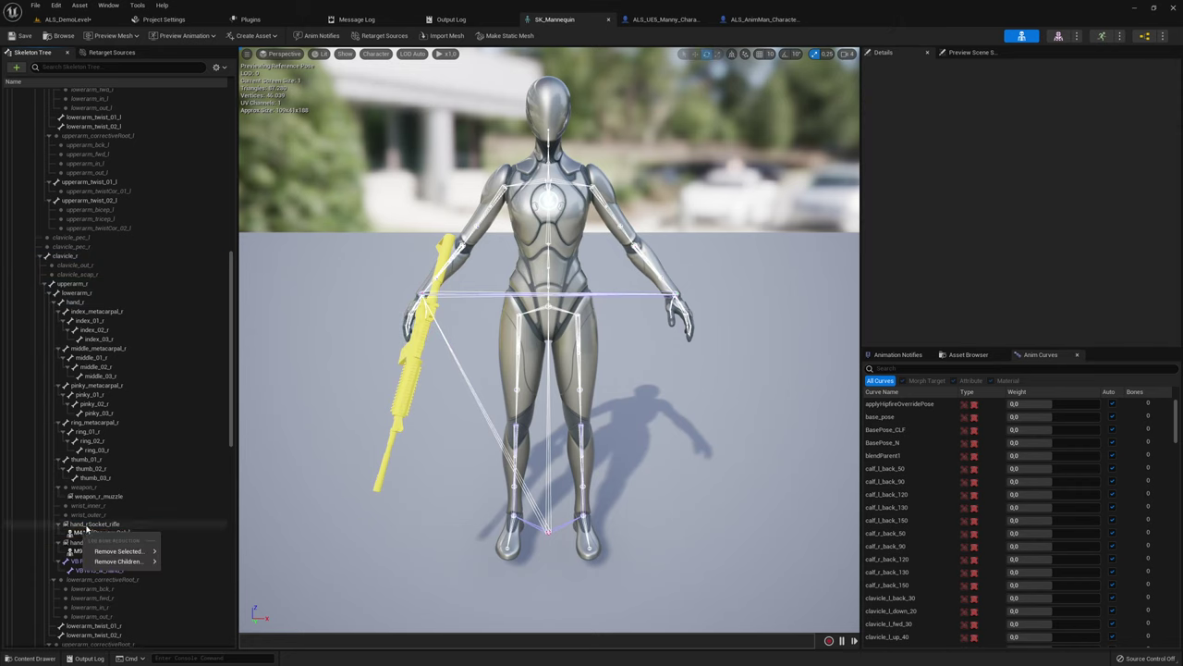
right_click(88, 527)
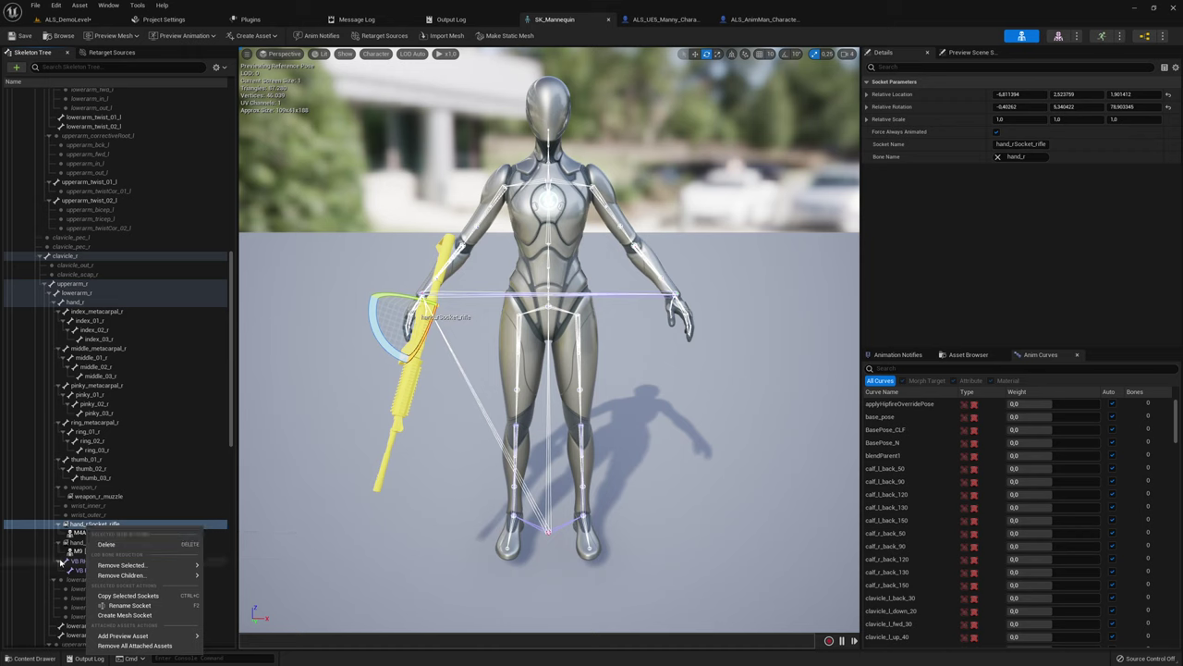
left_click(135, 645)
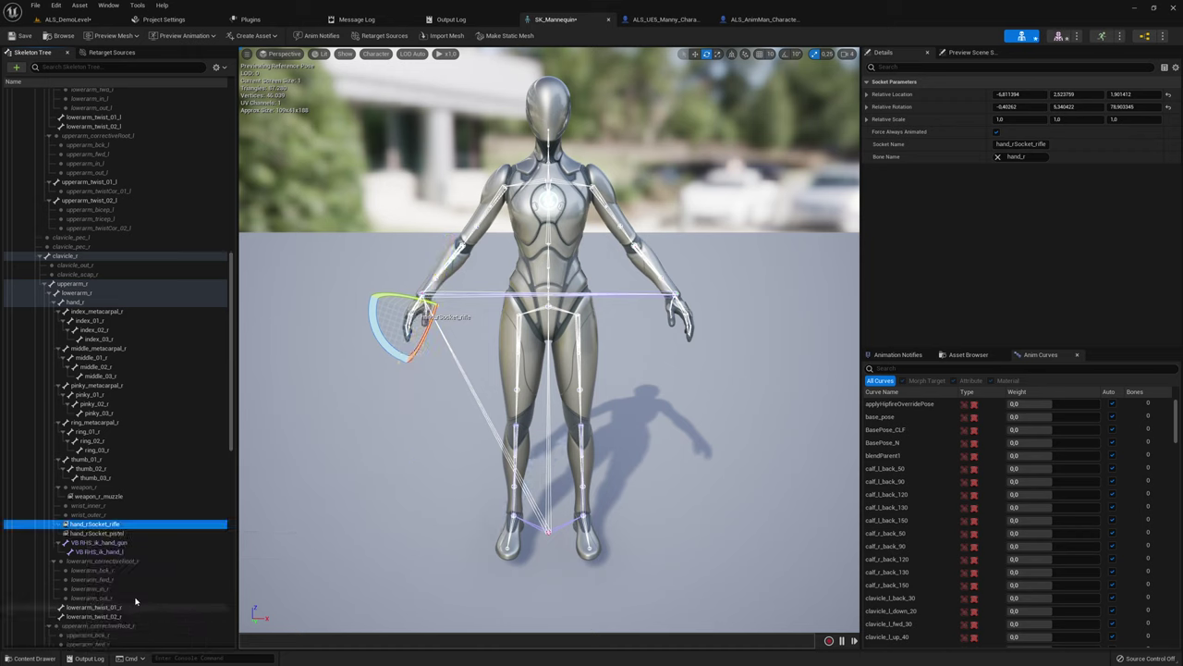
Step: Add the M9 preview asset to the hand_rSocket_pistol socket and view its placement in the hand from the side
left_click(111, 534)
right_click(111, 534)
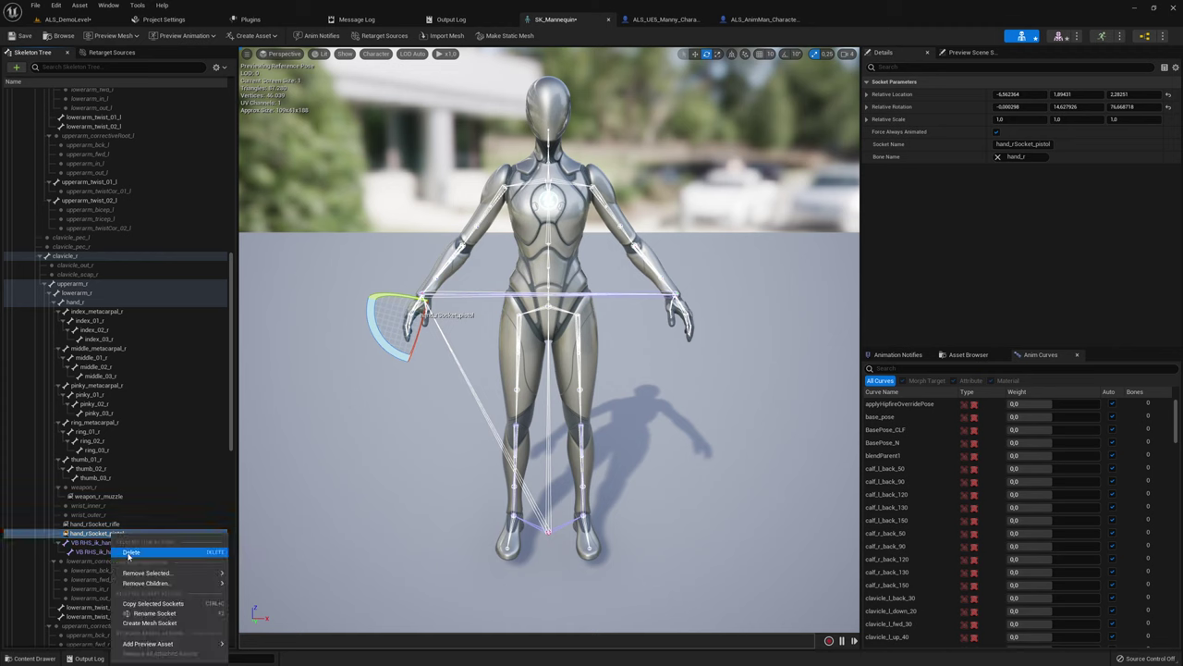
mouse_move(172, 643)
type("m9")
left_click(269, 480)
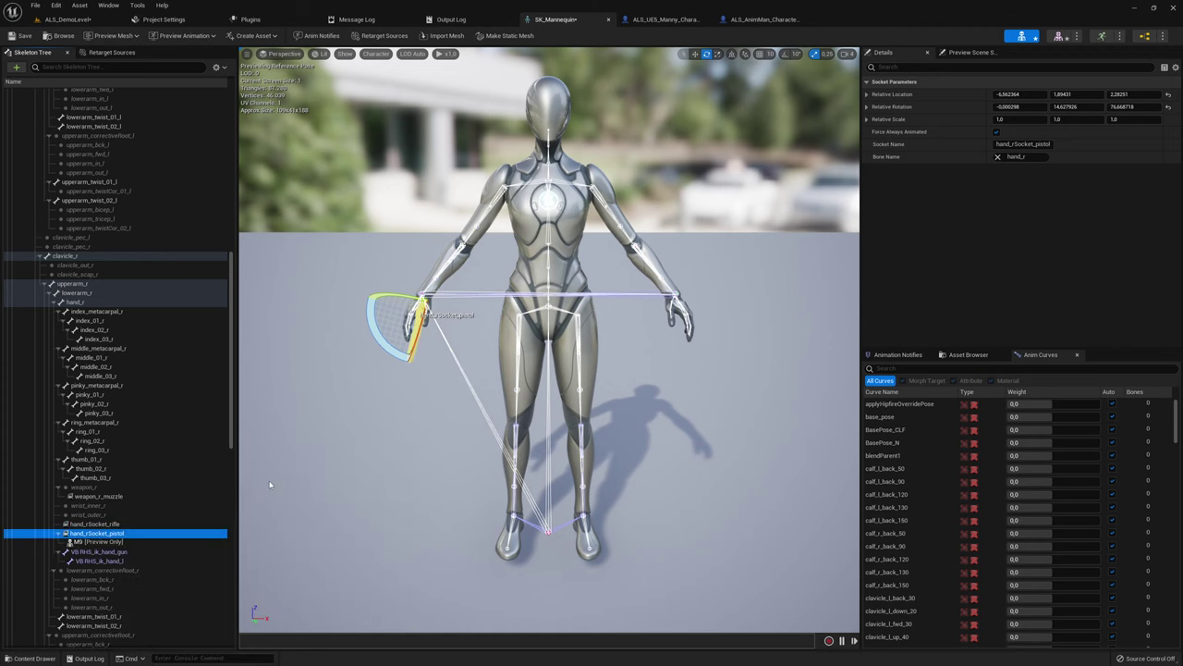
right_click_drag(269, 480, 555, 458)
right_click_drag(359, 413, 375, 413)
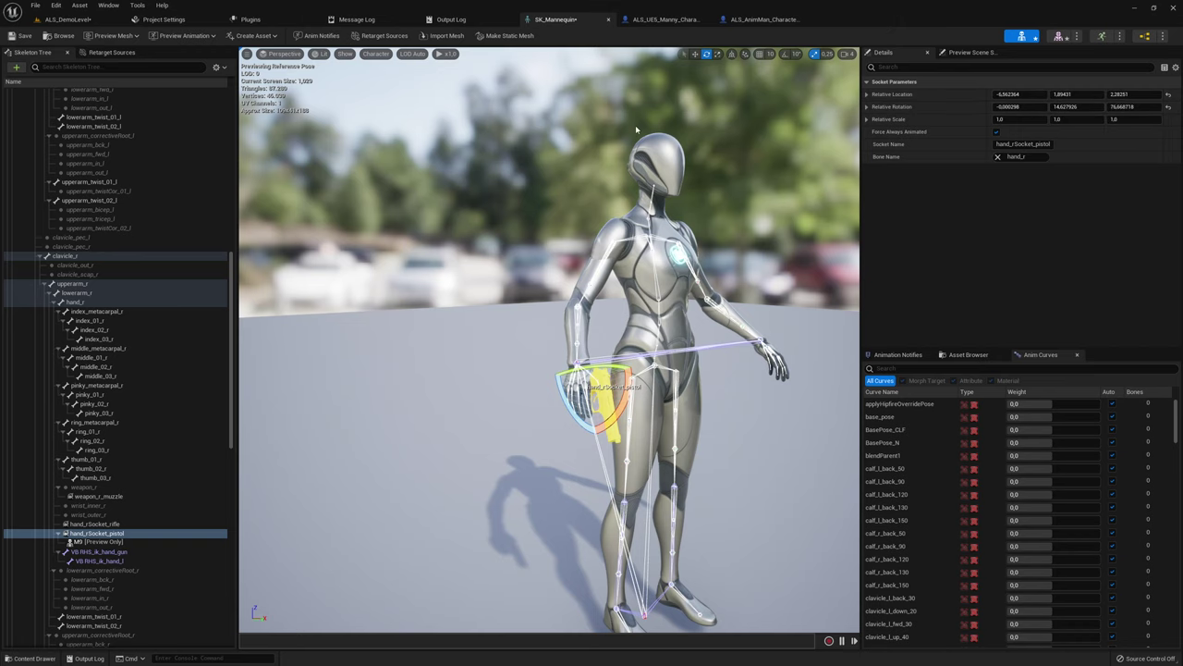
Step: Check the two-handed pistol pose actor's details in the demo level and return to the pistol socket in SK_Mannequin
left_click(92, 23)
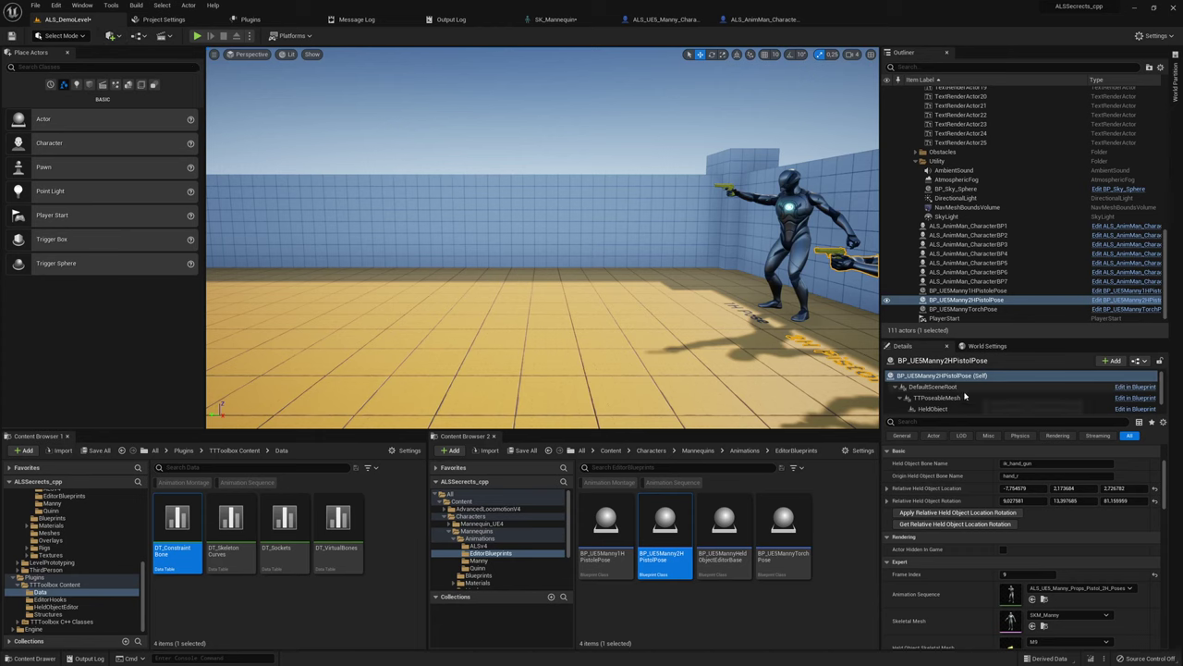
left_click(556, 19)
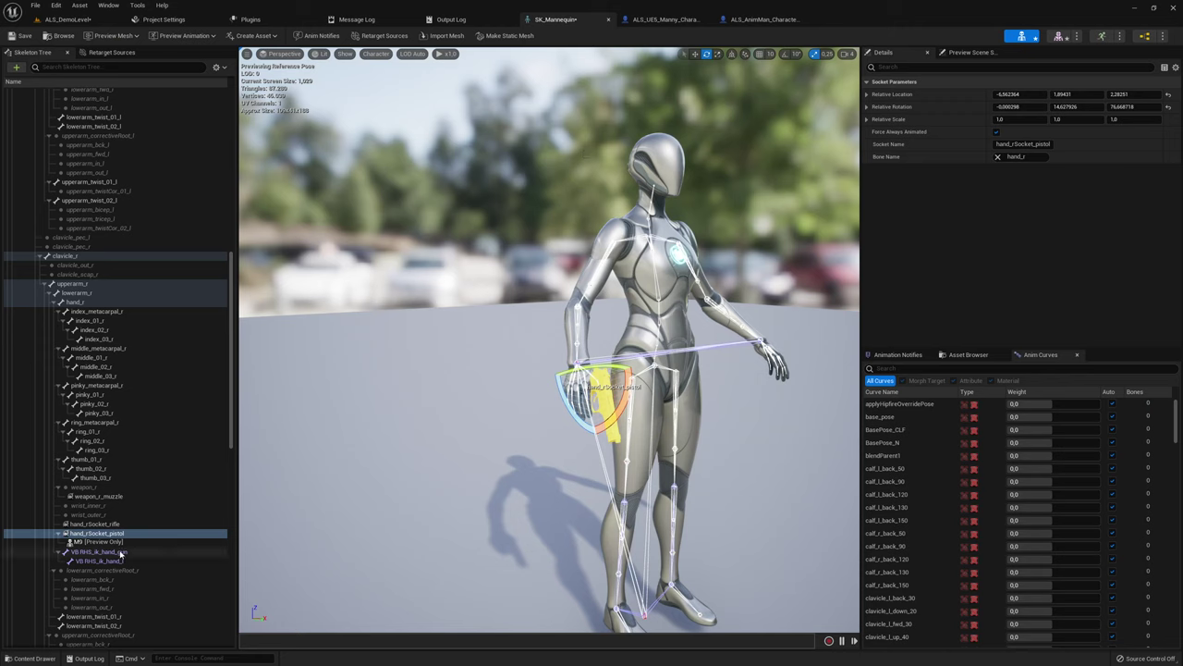
mouse_move(120, 544)
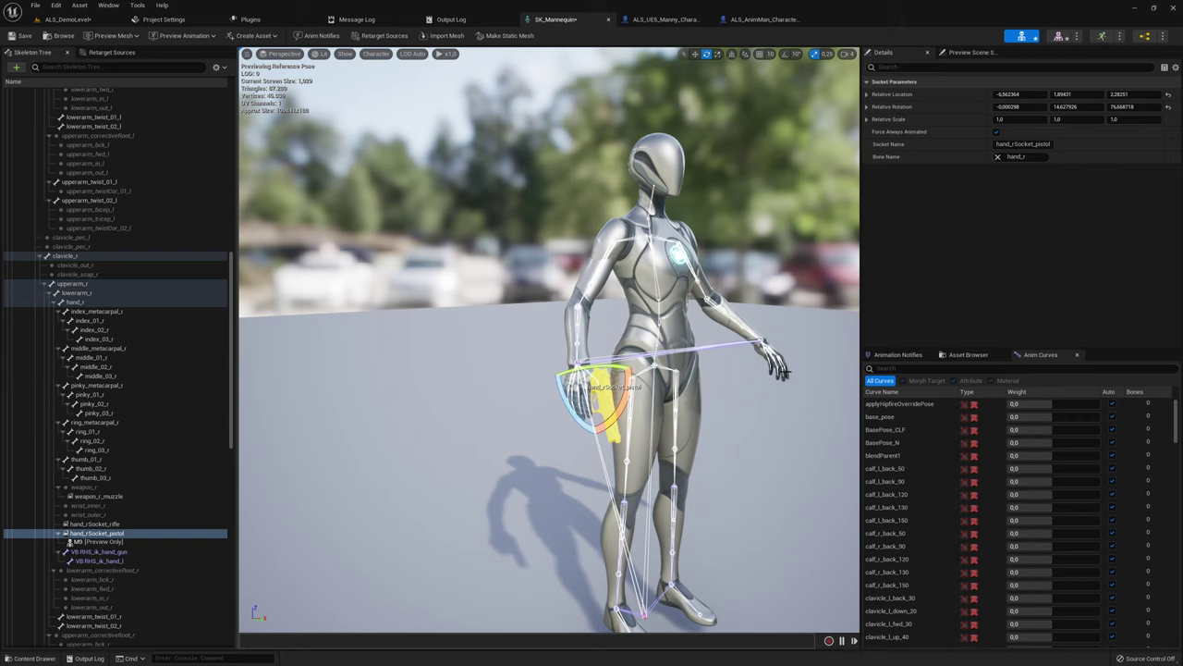
Step: Review the On Overlay State Changed function in ALS_AnimMan_CharacterBP and open its Update Held Object function
left_click(739, 21)
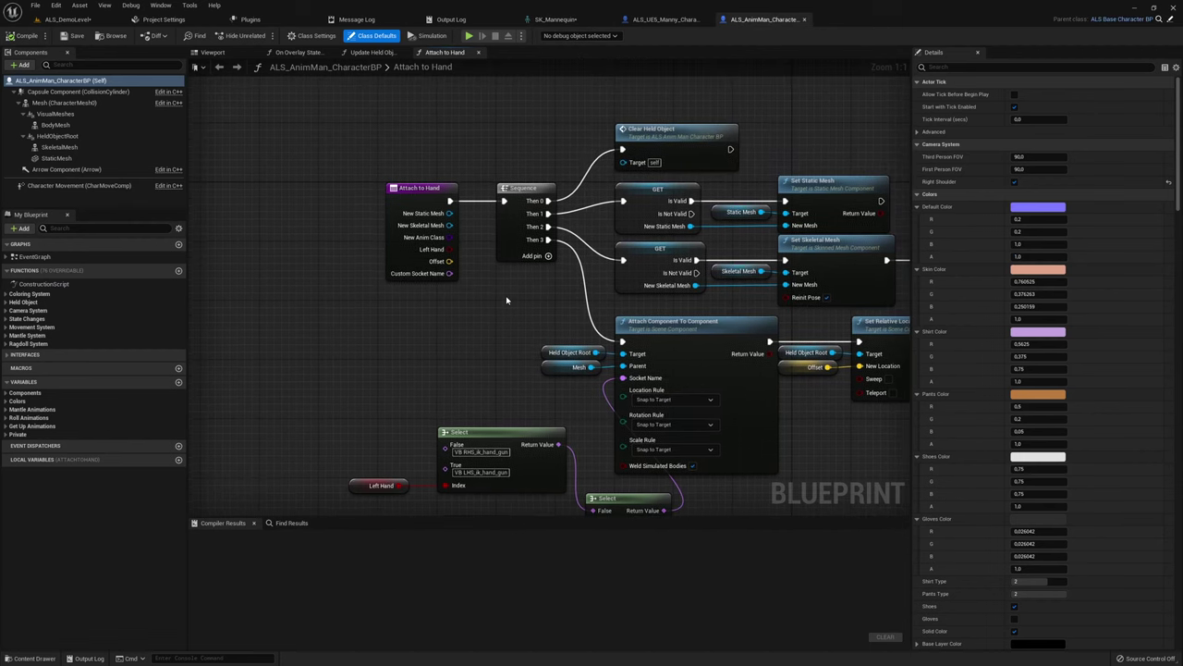
left_click(298, 52)
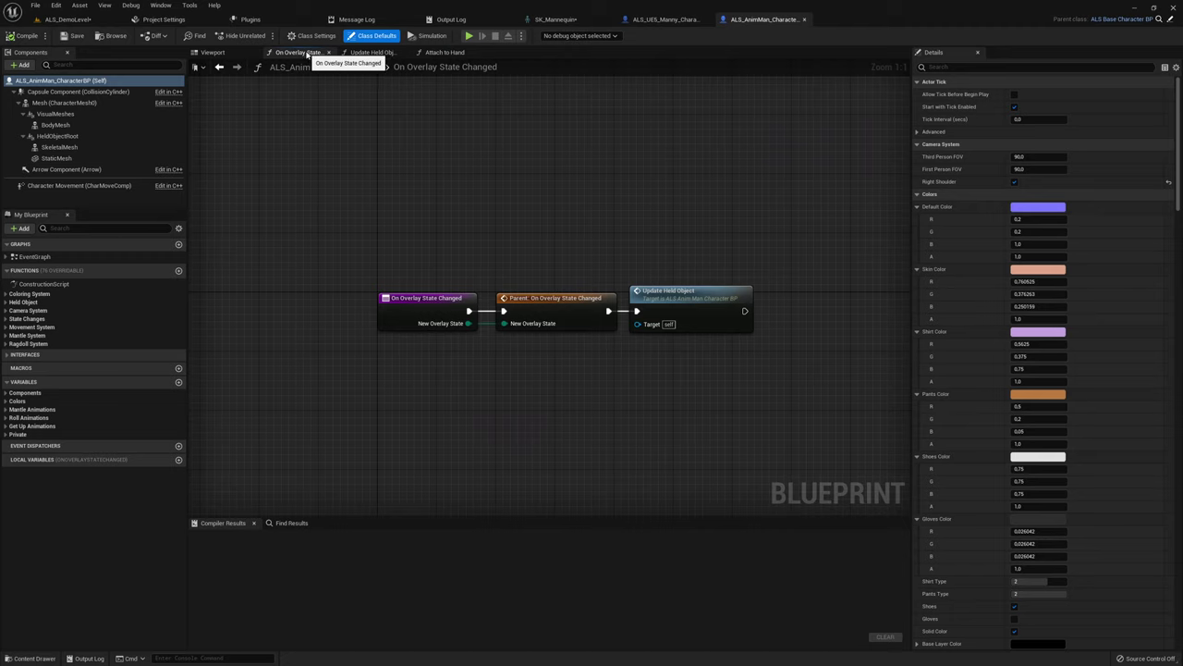
left_click_drag(434, 243, 419, 371)
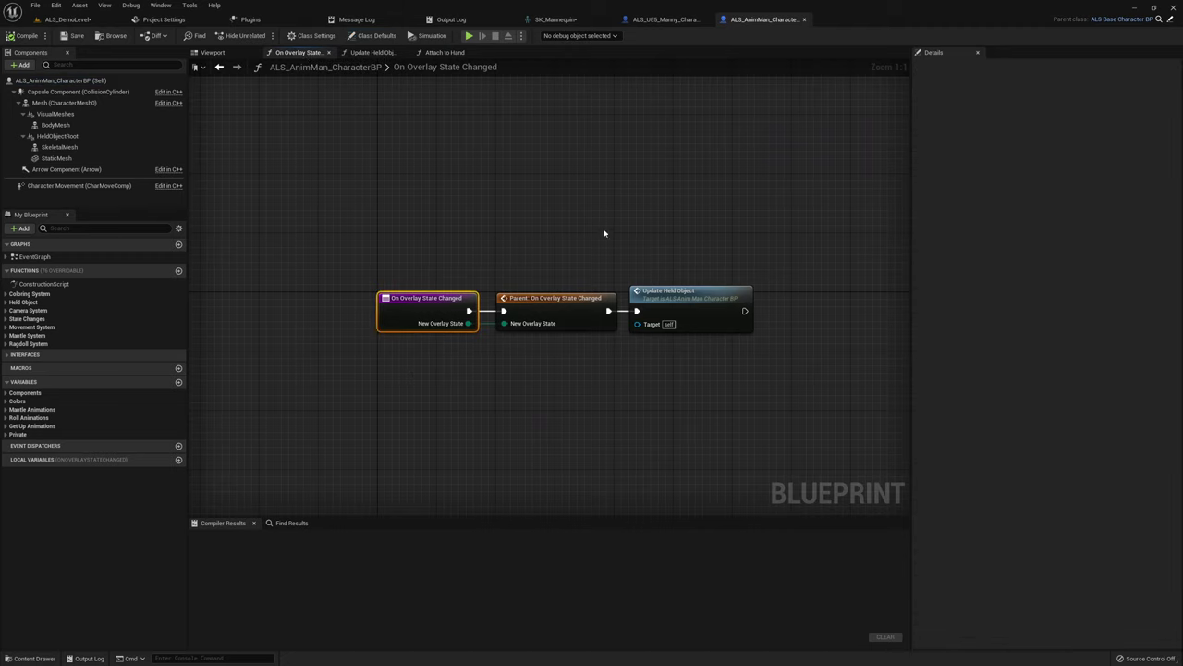
left_click_drag(605, 229, 572, 375)
left_click_drag(710, 244, 677, 380)
double_click(686, 305)
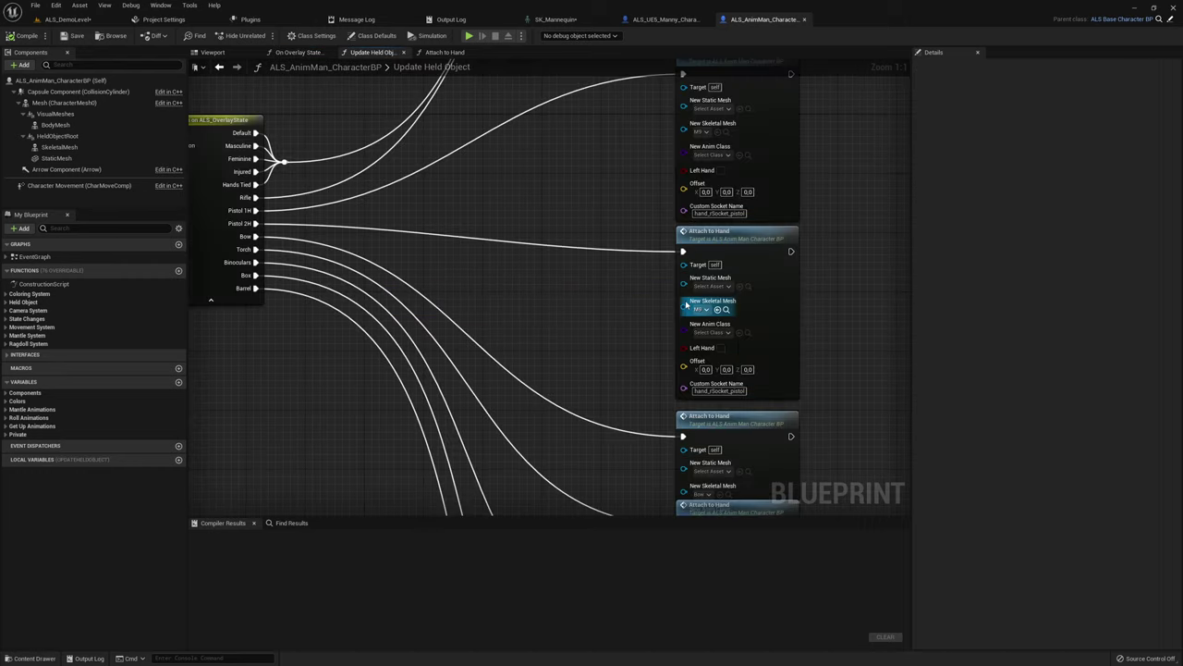
Step: Examine the Attach to Hand calls for each overlay state in Update Held Object, including their Left Hand and Custom Socket Name inputs
right_click_drag(511, 223, 583, 486)
scroll(649, 279, "up", 2)
right_click_drag(649, 279, 478, 330)
left_click_drag(700, 249, 504, 301)
right_click_drag(504, 301, 504, 272)
right_click_drag(504, 376, 530, 211)
right_click_drag(526, 330, 540, 202)
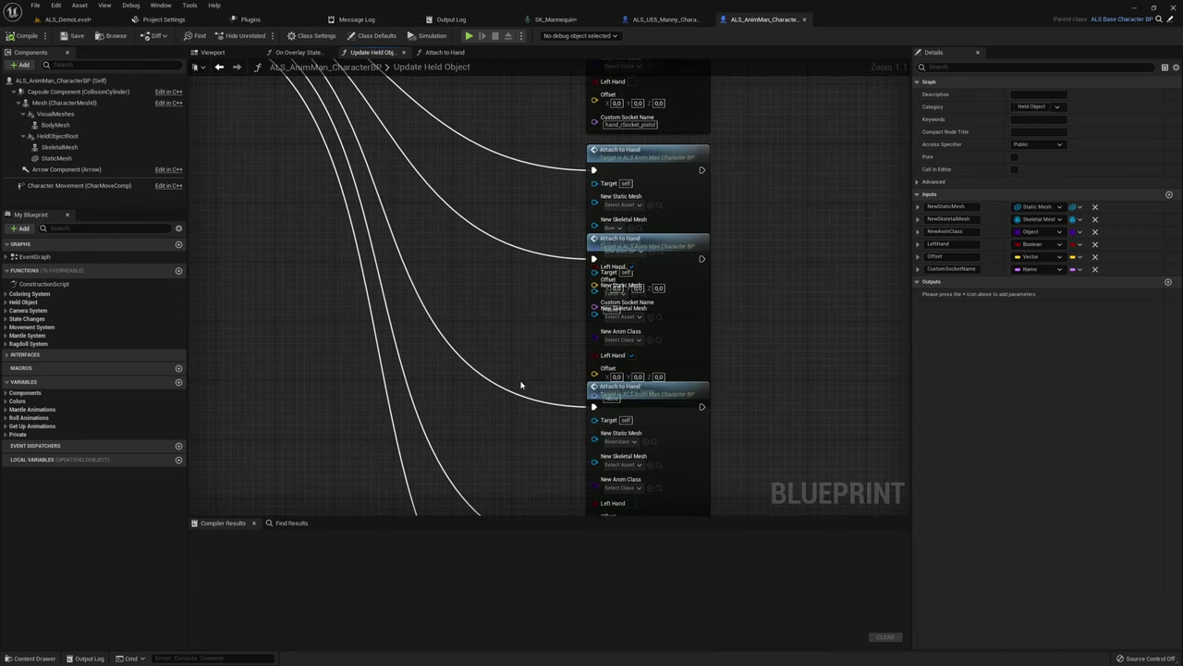
right_click_drag(520, 384, 579, 210)
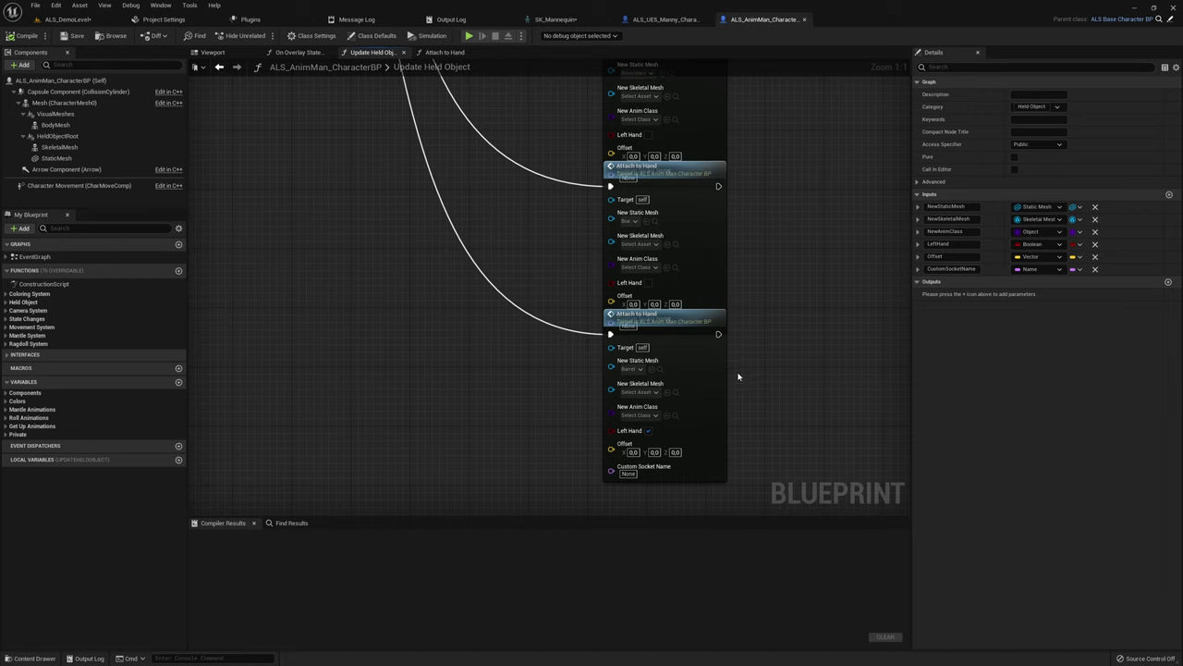
left_click(652, 440)
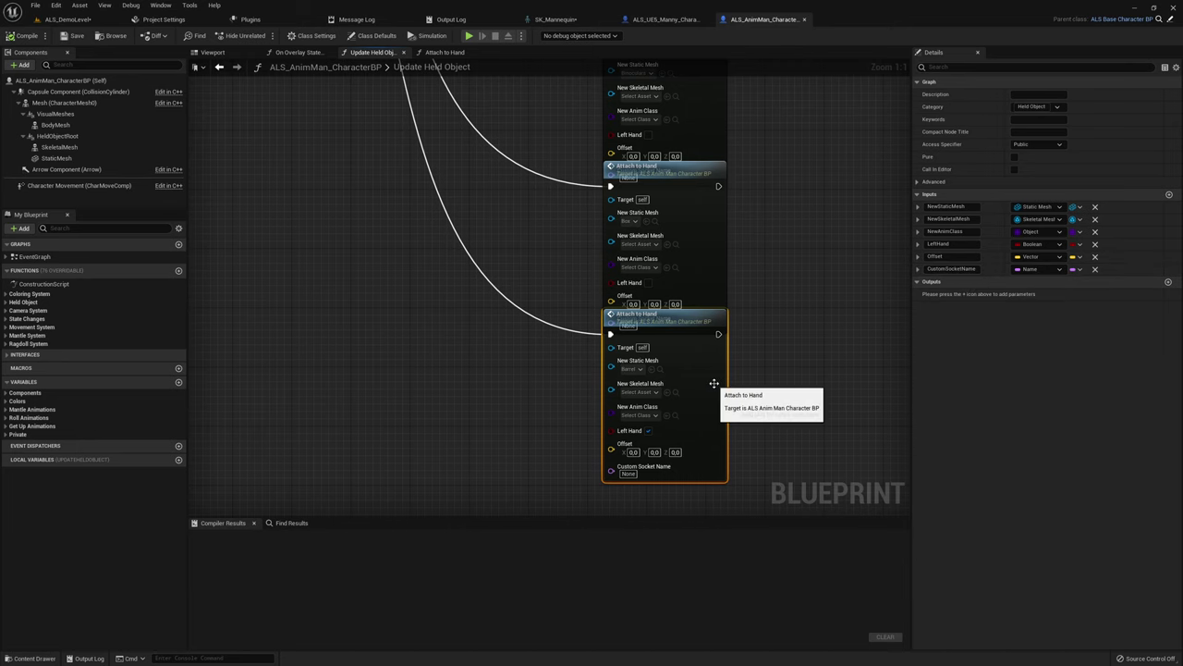
Step: Open the Attach to Hand function and inspect the not-equal check on Custom Socket Name that drives the socket selection
double_click(711, 402)
right_click_drag(483, 369, 491, 283)
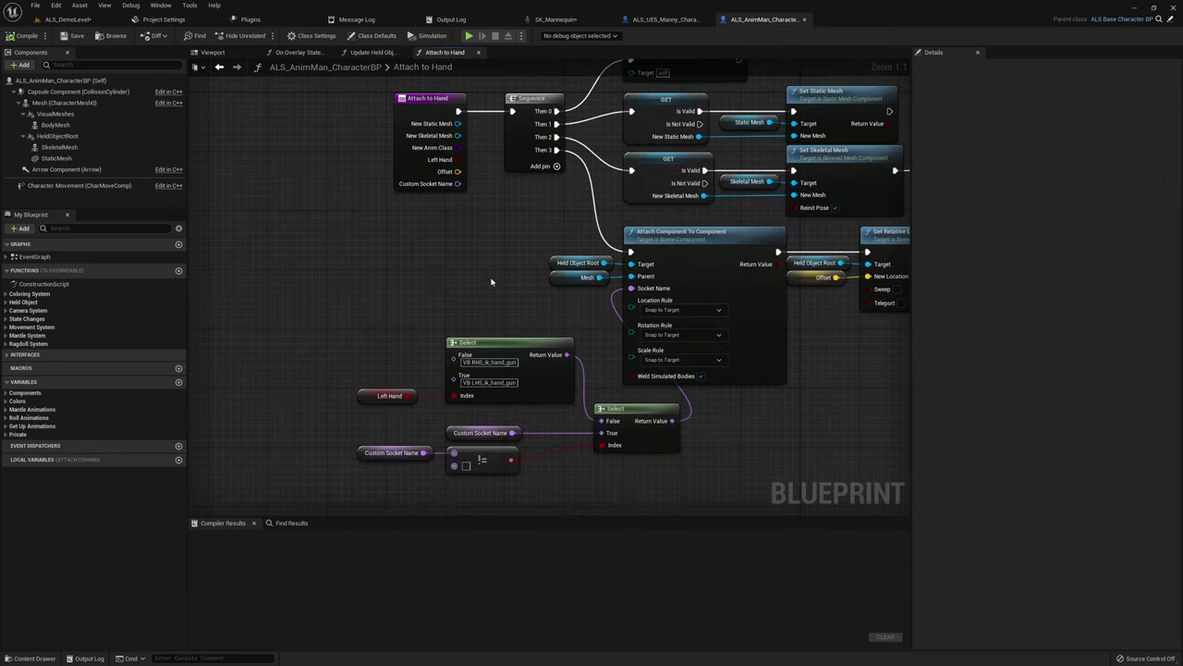
left_click(393, 452)
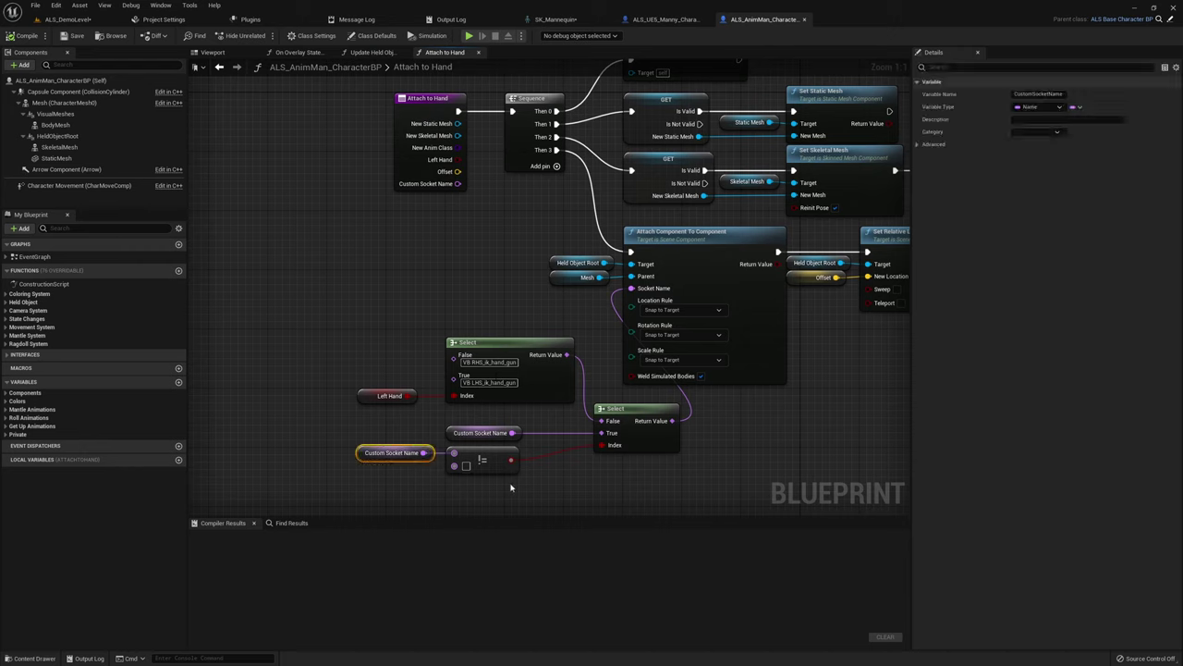
left_click(480, 469)
left_click_drag(481, 470, 484, 472)
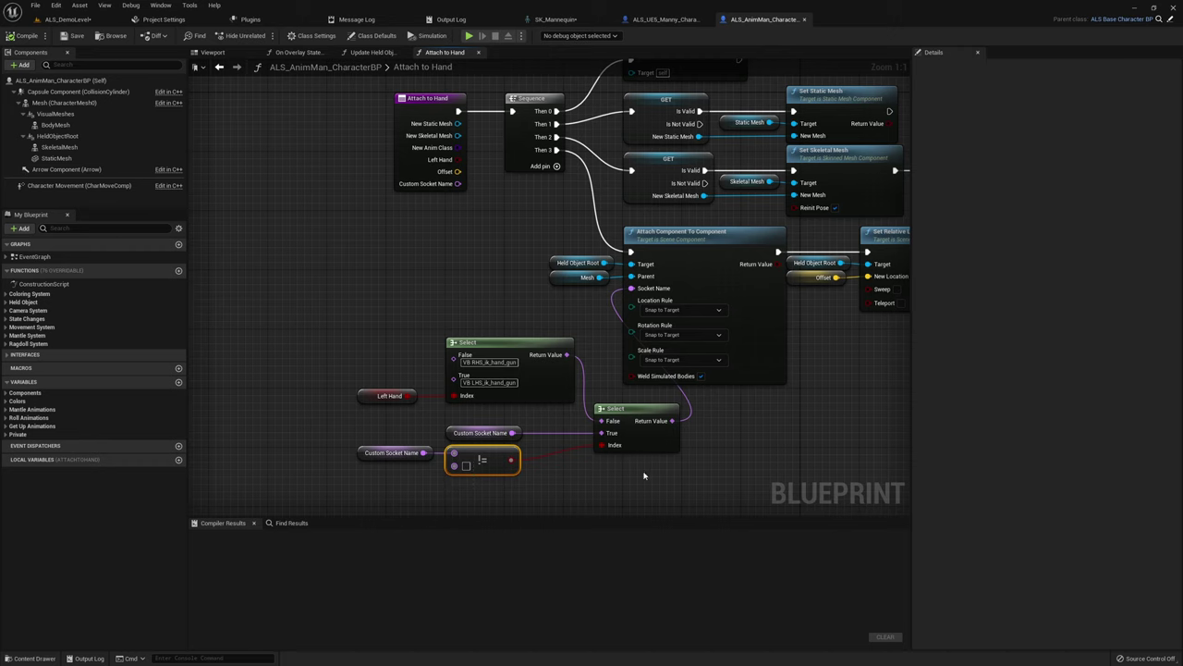
left_click_drag(568, 474, 555, 452)
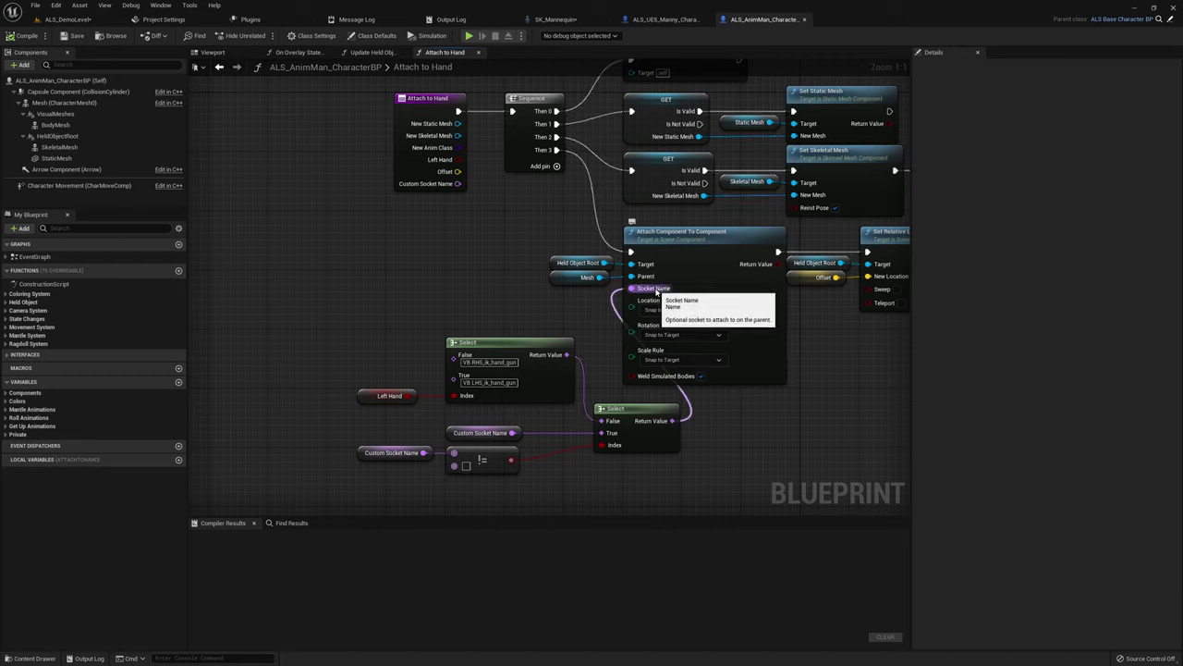
Step: Trace how the Select nodes feed the Socket Name of Attach Component To Component, and return to the SK_Mannequin skeleton
left_click(484, 383)
left_click(617, 411)
left_click(759, 351)
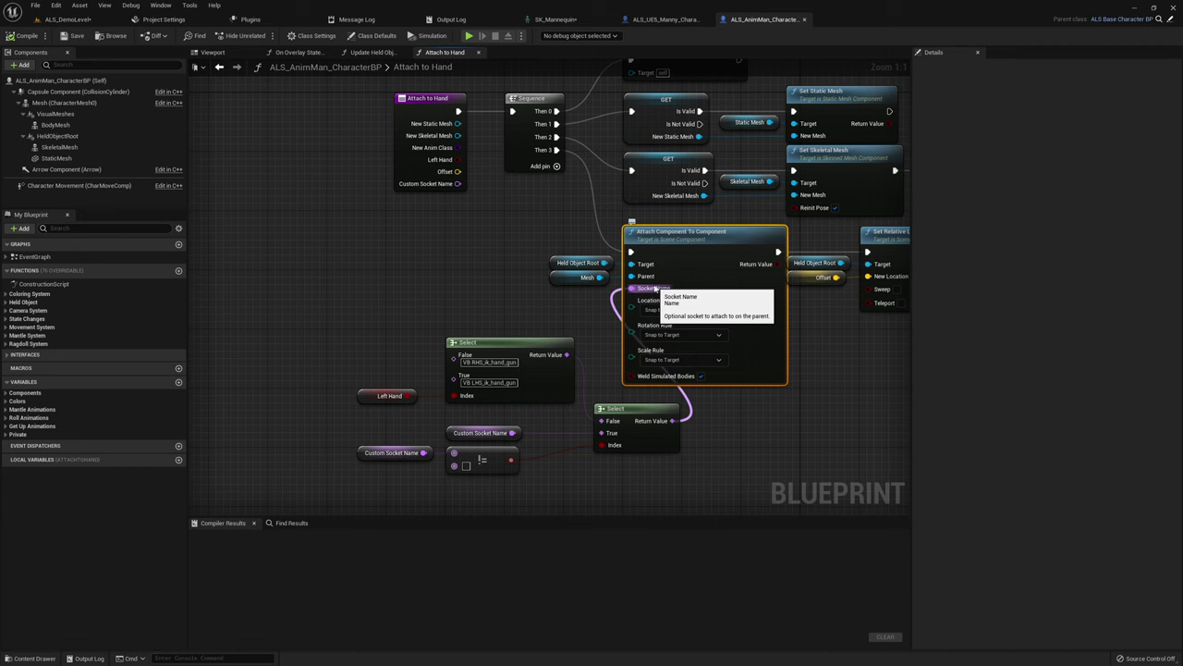
right_click_drag(815, 342, 669, 391)
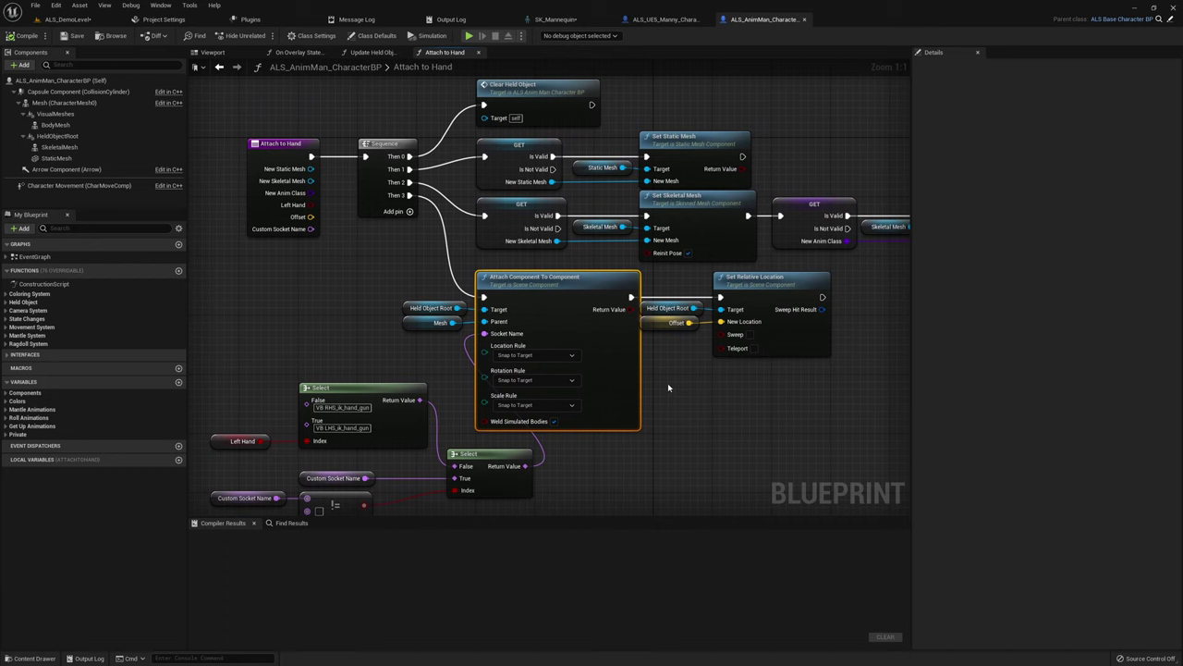
right_click_drag(668, 383, 645, 346)
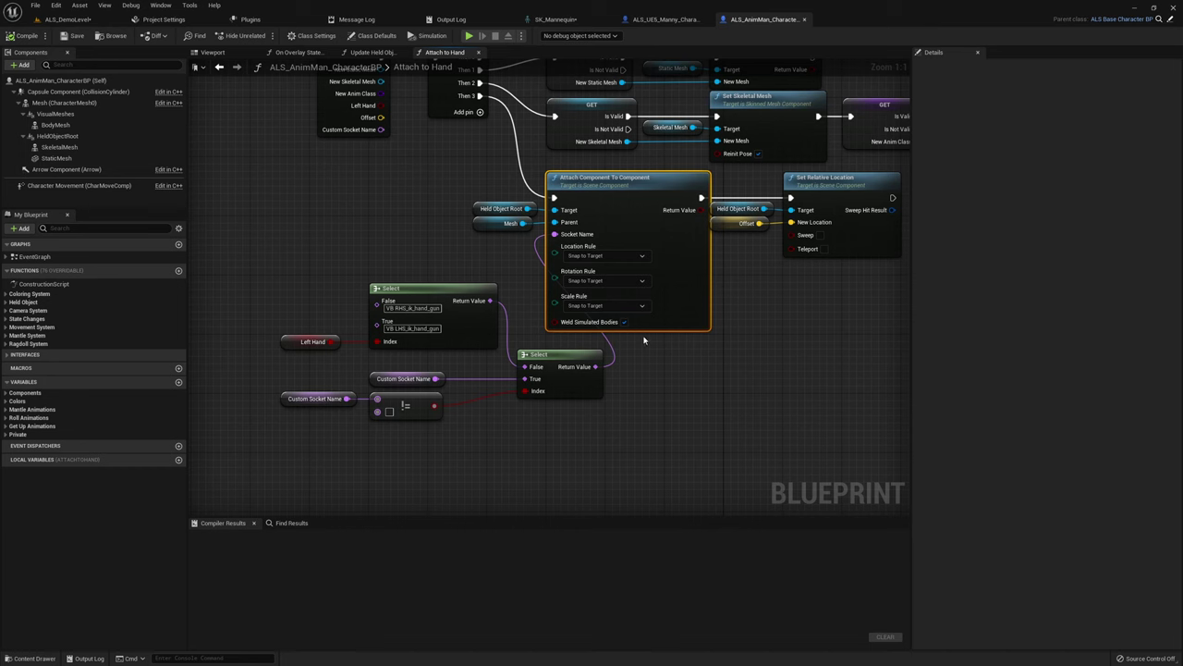
left_click(555, 18)
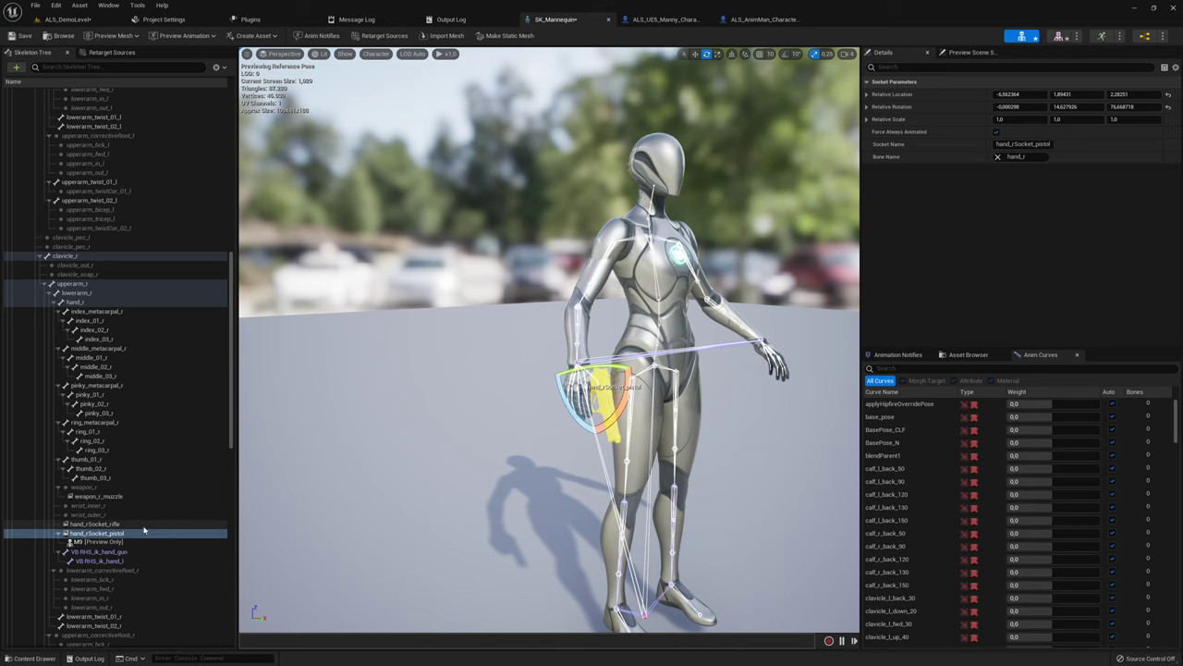
Step: Preview the ALS_UE5_Manny_Props_M4A1_Poses animation on the skeleton at frame 5, with a close view of the hands
left_click(140, 525)
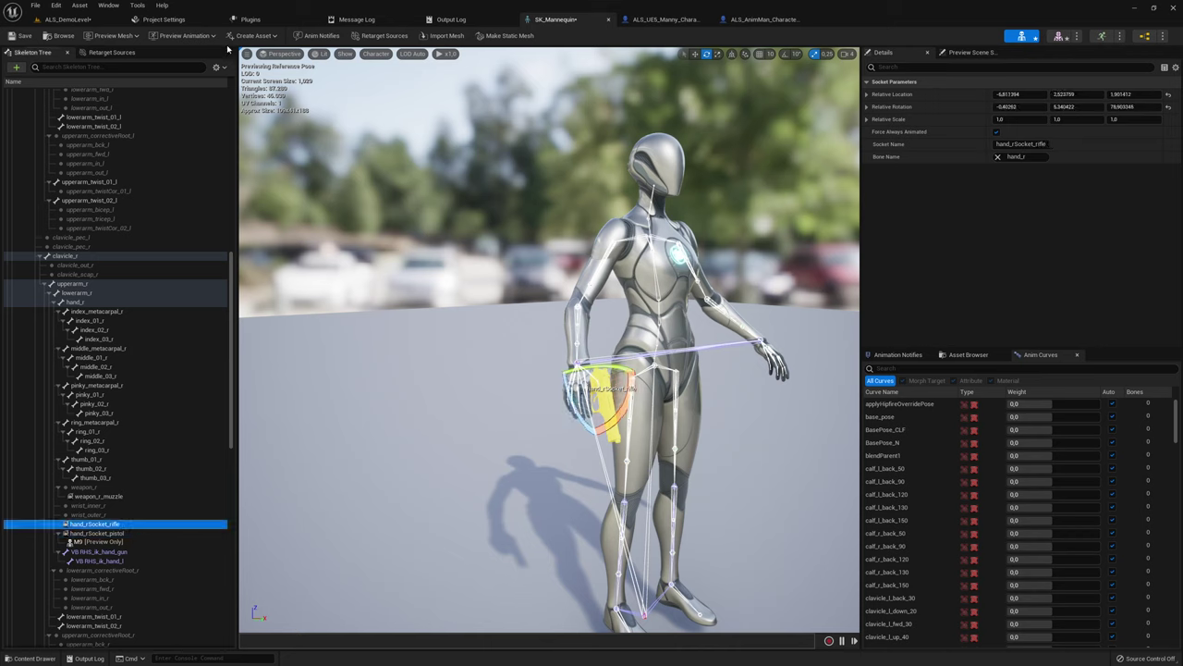
left_click(185, 35)
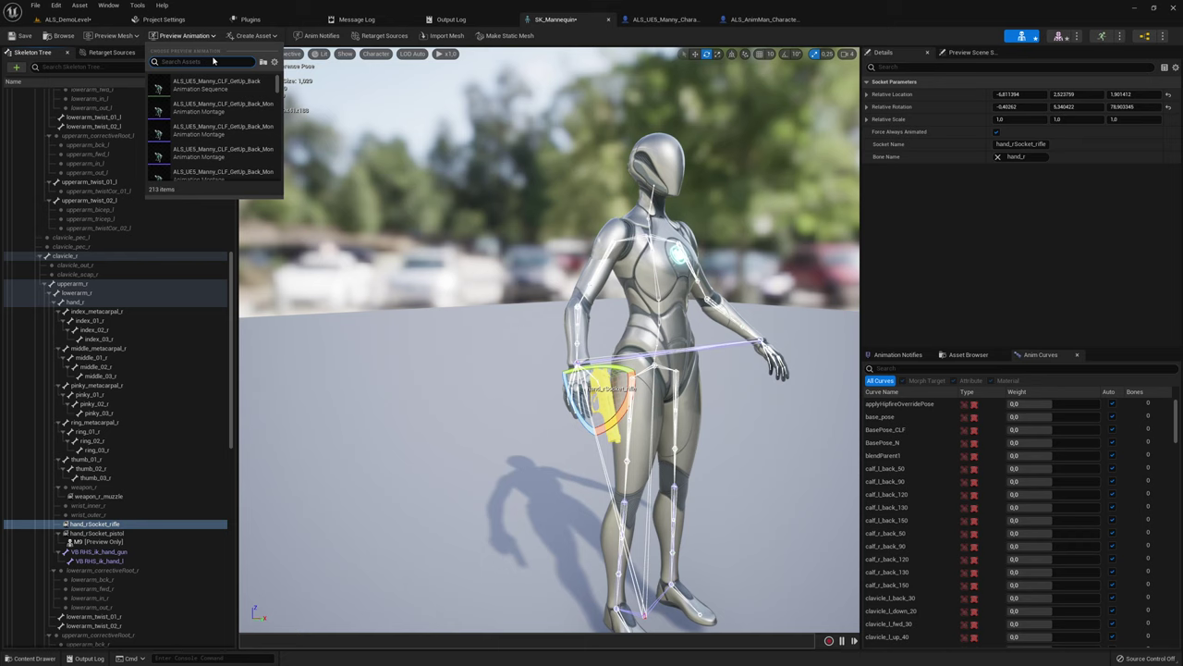
type("m")
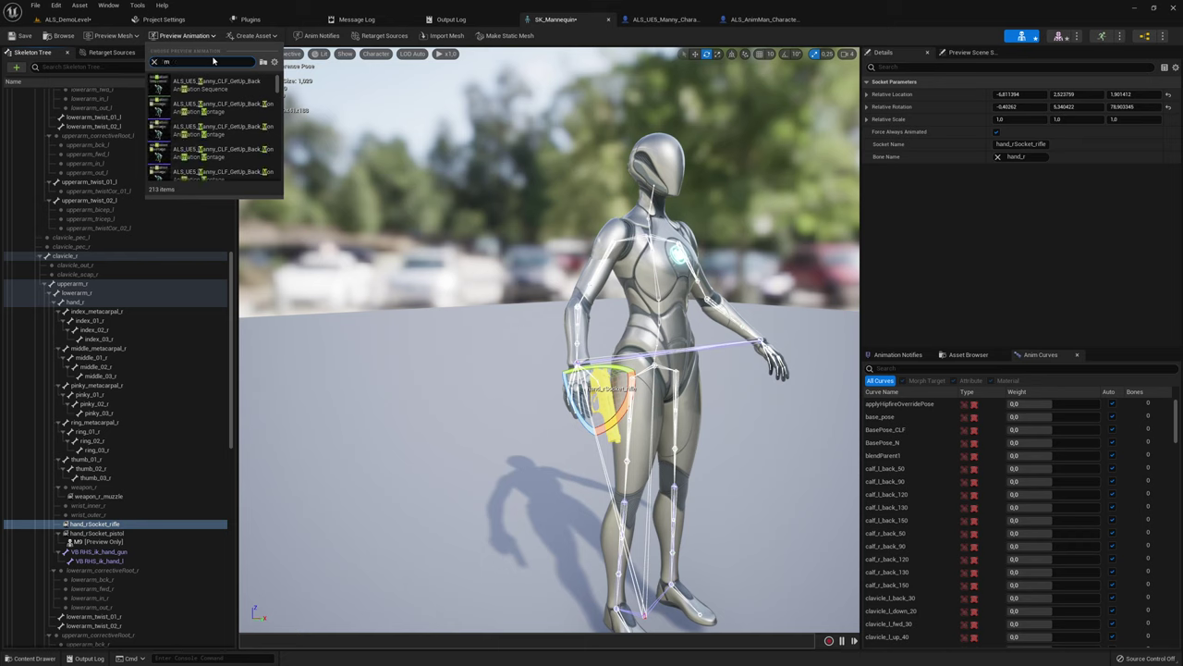
type("4a1")
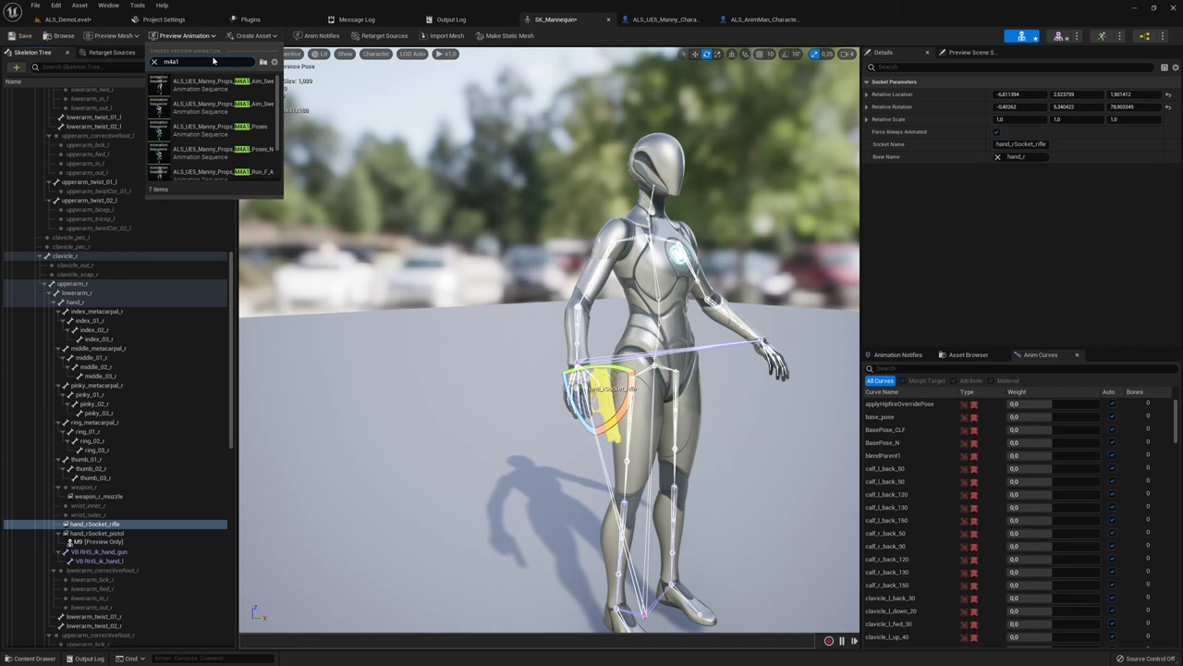
type(" poses")
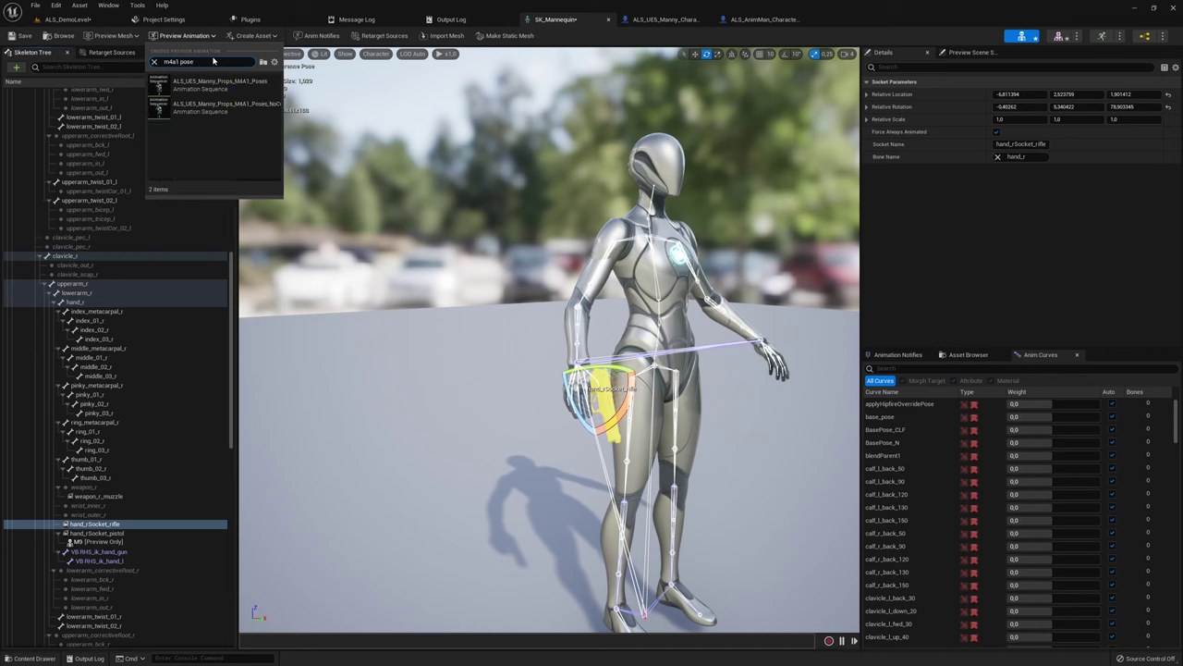
left_click(227, 83)
left_click(517, 370)
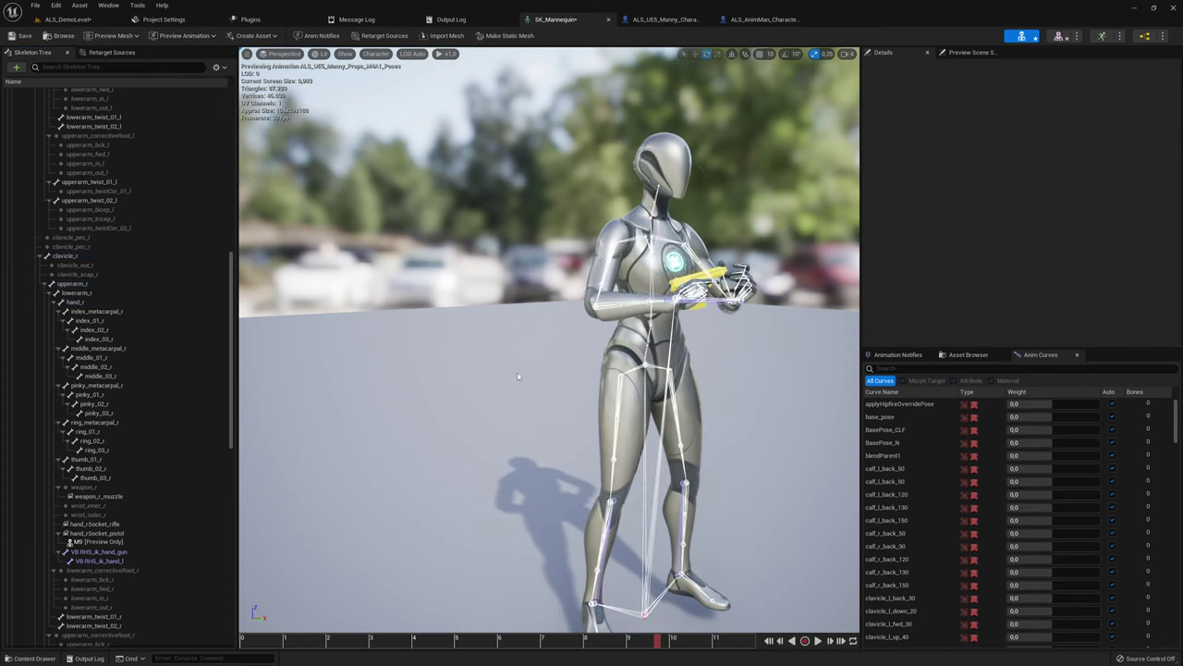
left_click_drag(657, 640, 456, 628)
mouse_move(510, 608)
right_mouse_down()
mouse_move(564, 564)
mouse_move(527, 597)
right_mouse_up()
right_click_drag(527, 444, 632, 440)
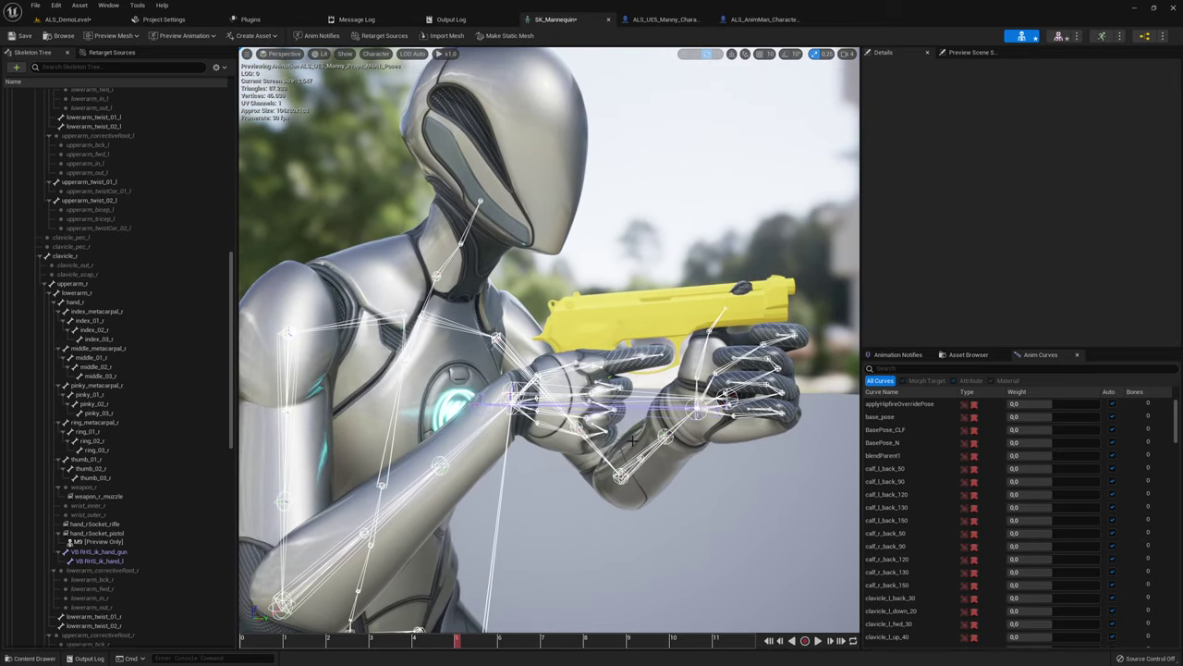
Step: Remove all attached preview assets from hand_rSocket_pistol and add the M4A1 skeletal mesh as preview asset on hand_rSocket_rifle
right_click(111, 534)
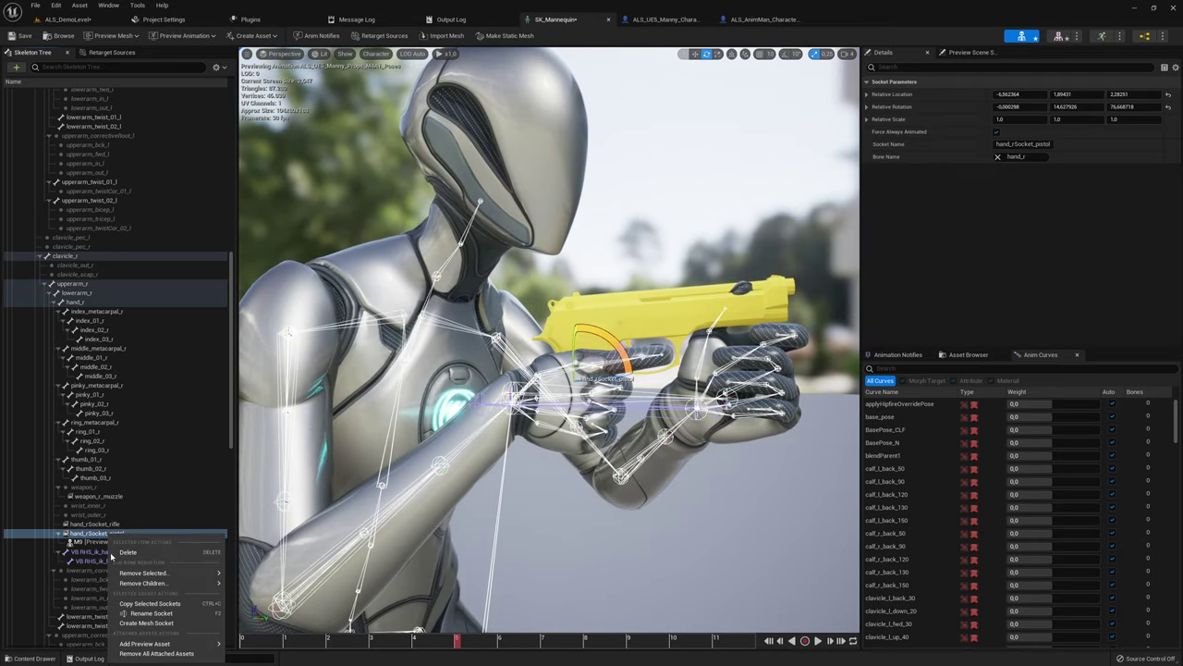
left_click(130, 654)
left_click(102, 524)
right_click(105, 526)
mouse_move(134, 635)
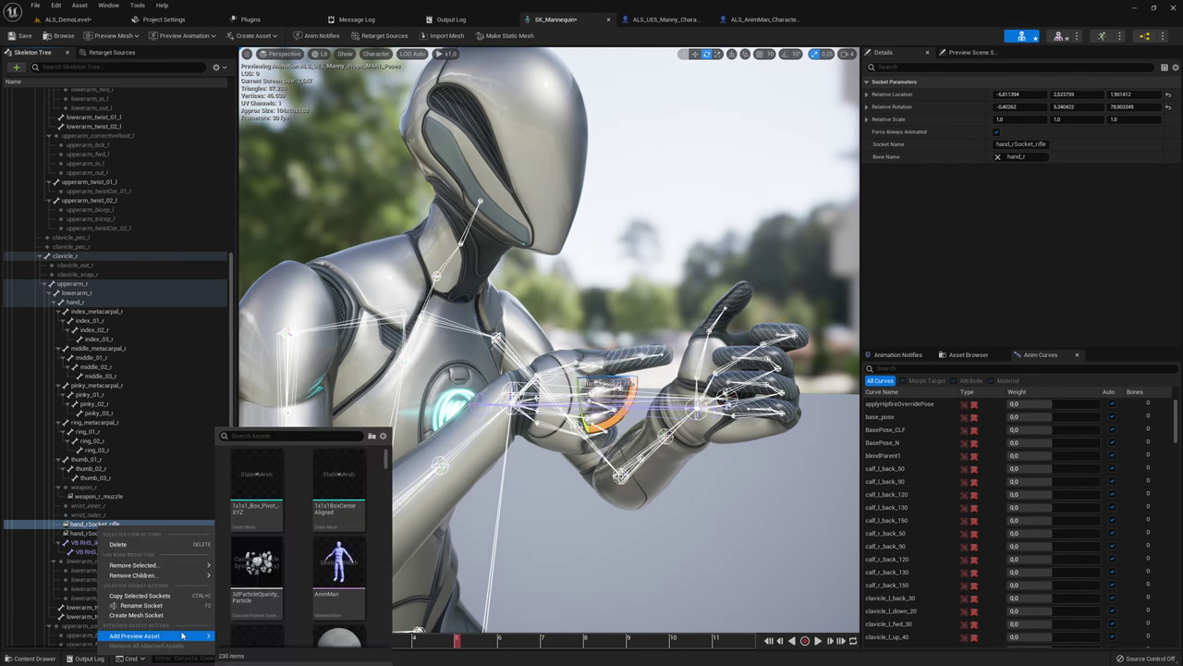
type("m4a")
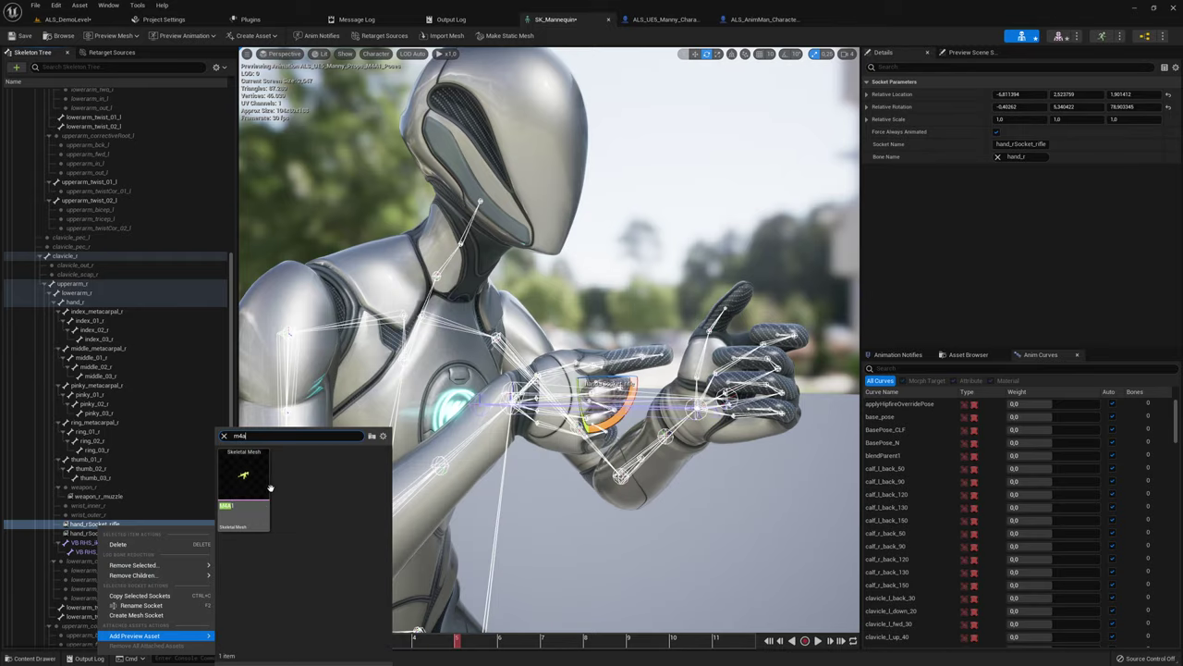
left_click(271, 487)
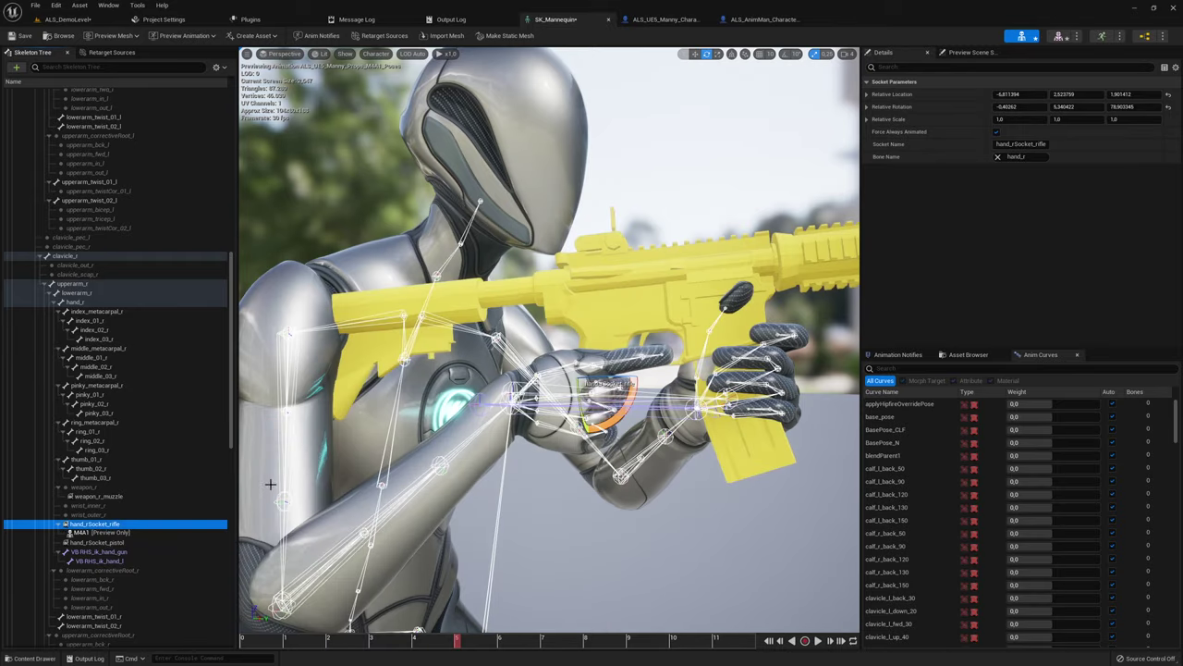
Step: Inspect from several sides how the M4A1 on hand_rSocket_rifle sits in both of Manny's hands
left_click_drag(283, 482, 645, 430, "alt")
scroll(388, 379, "down", 3)
scroll(416, 407, "up", 2)
scroll(435, 419, "up", 3)
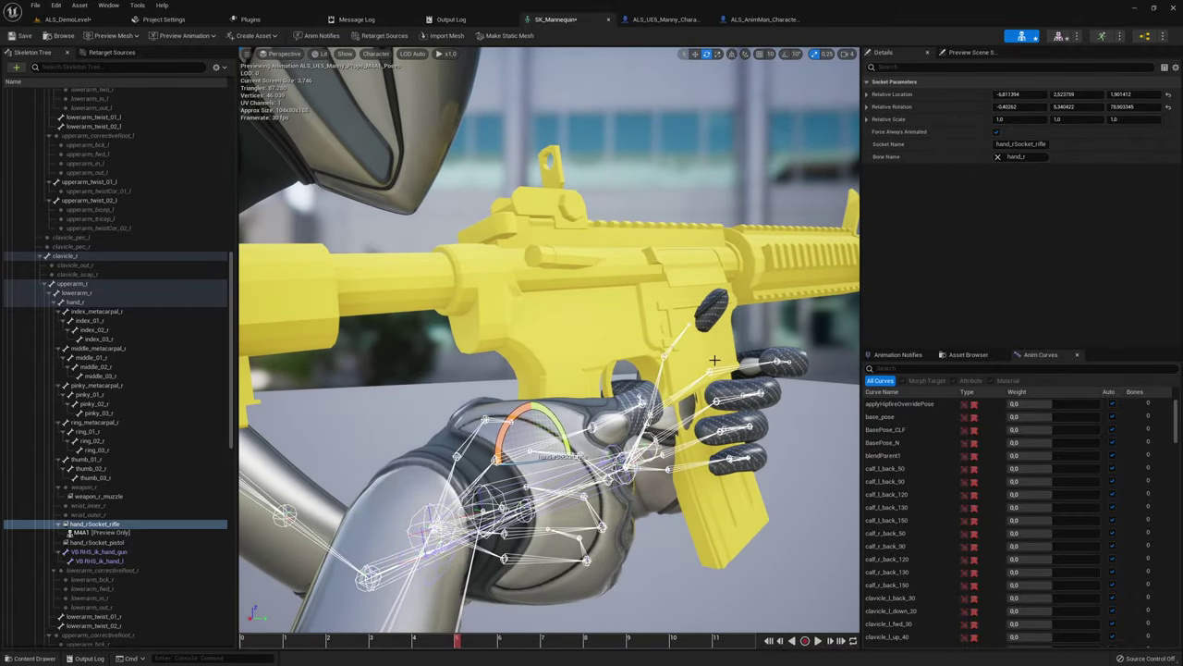
left_click_drag(722, 328, 832, 333, "alt")
left_click_drag(555, 370, 712, 379, "alt")
right_click_drag(670, 319, 728, 335)
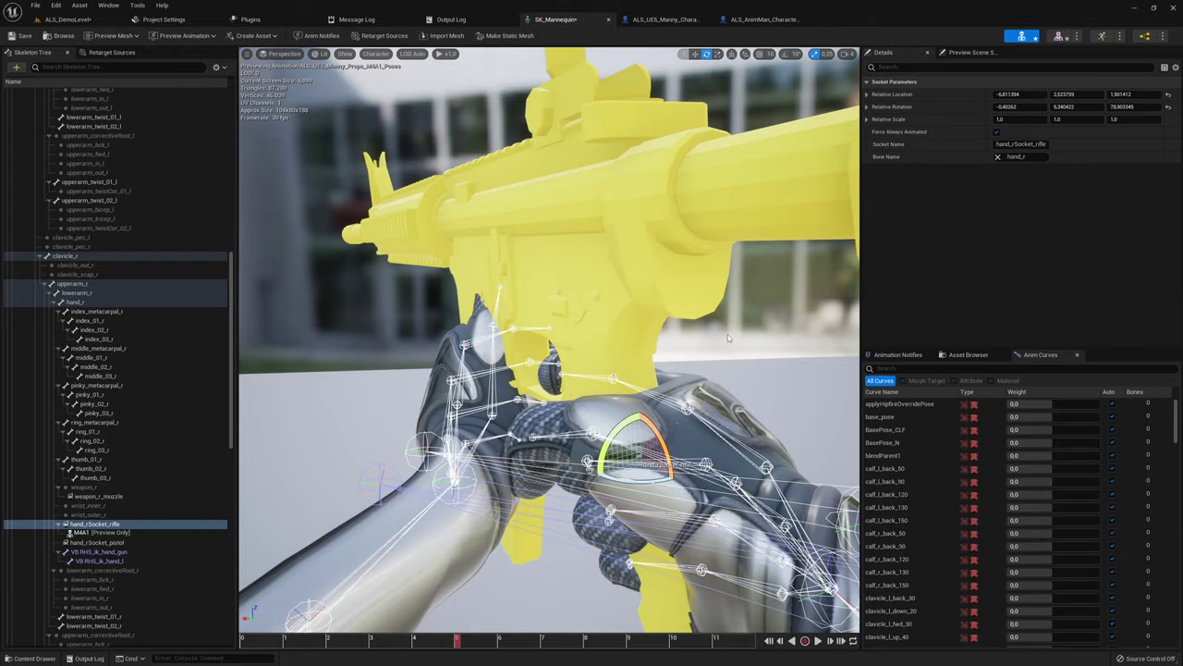
mouse_move(696, 320)
right_mouse_down()
mouse_move(677, 316)
mouse_move(687, 302)
right_mouse_up()
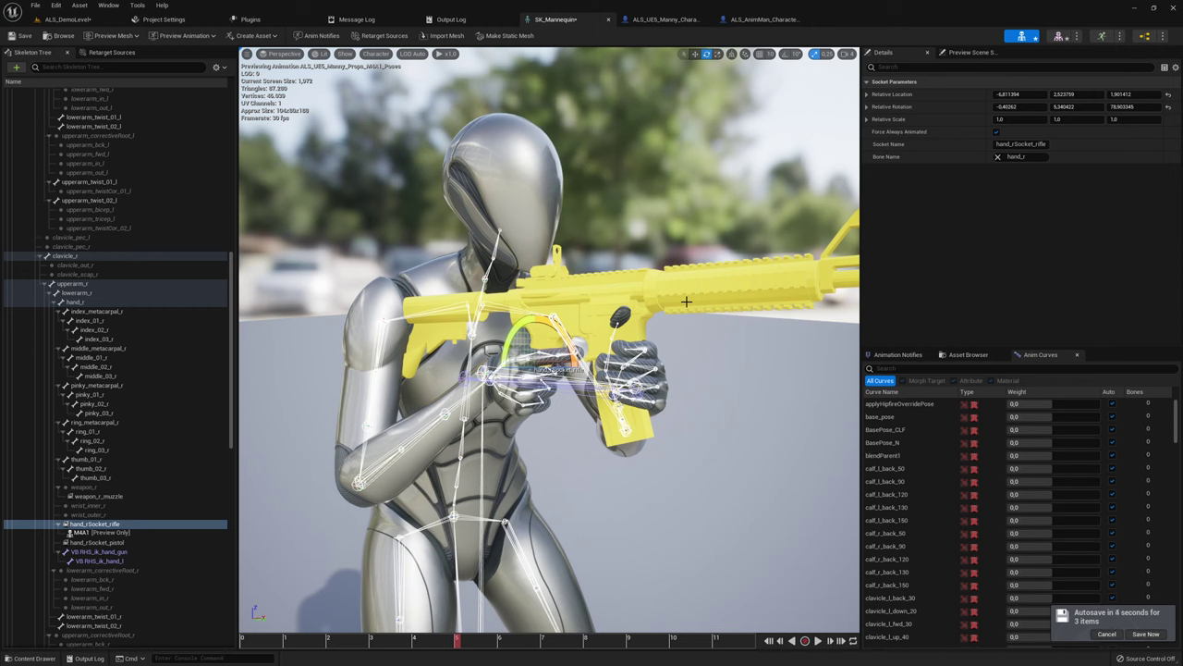
Step: Return to ALS_DemoLevel and compare the one-handed and two-handed pistol pose actors
left_click(69, 19)
key("f")
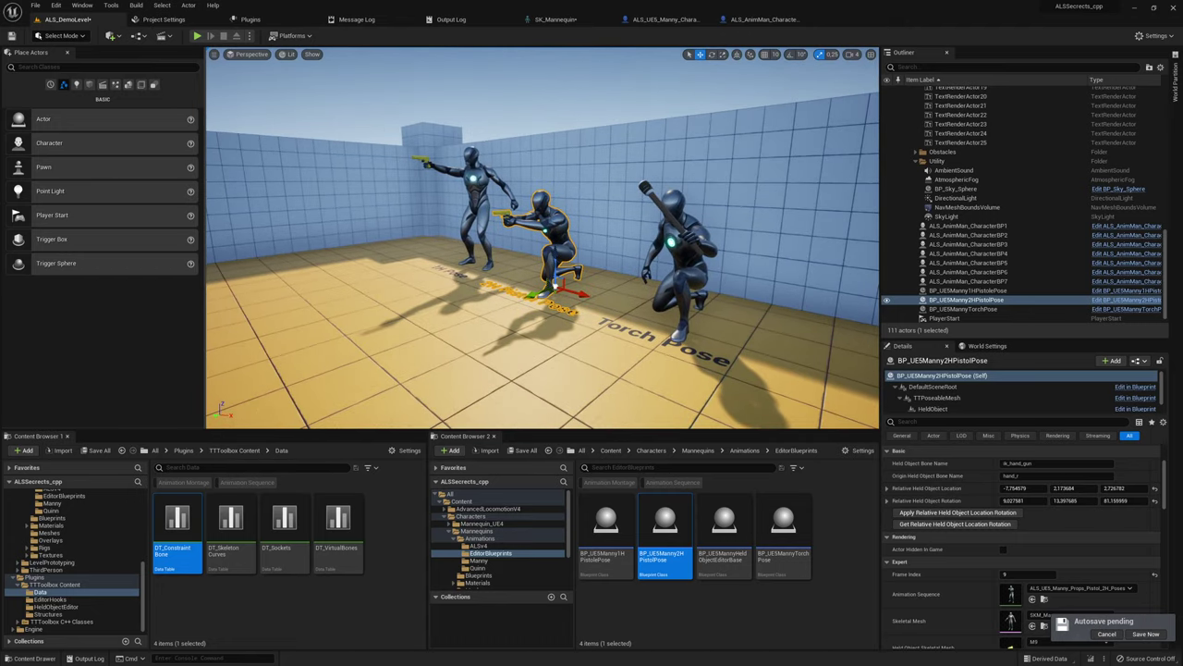
left_click(482, 176)
left_click(550, 217)
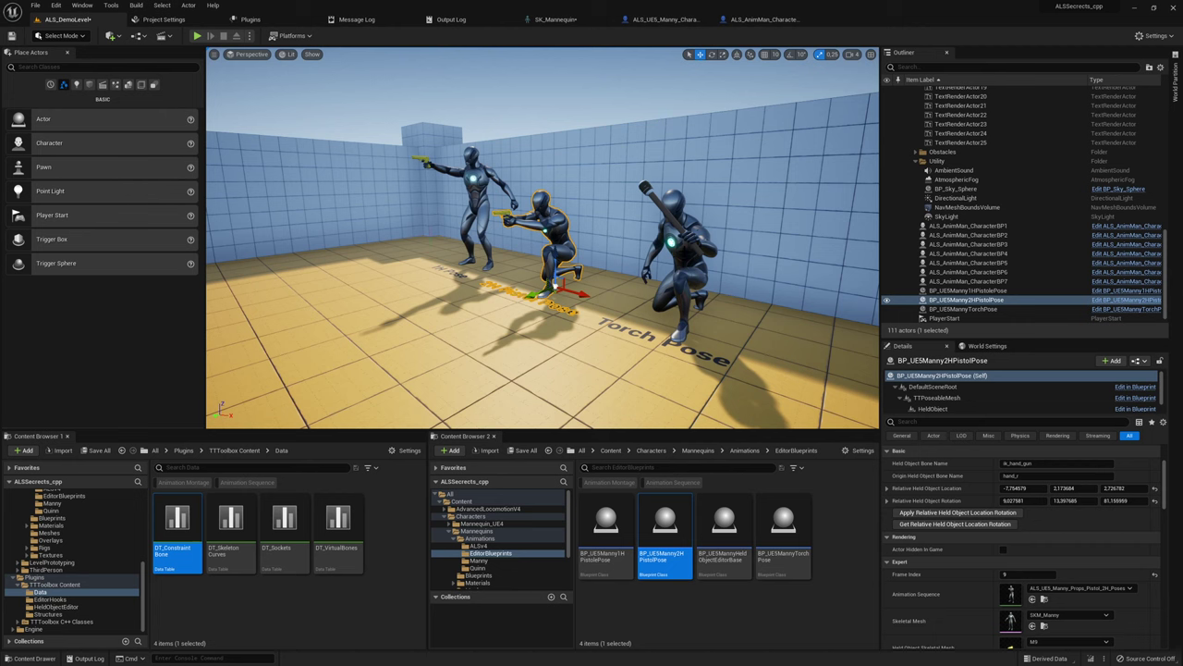
Step: Play the demo level, switch the character's overlay state to Torch, and turn on Debug View
key("alt+p")
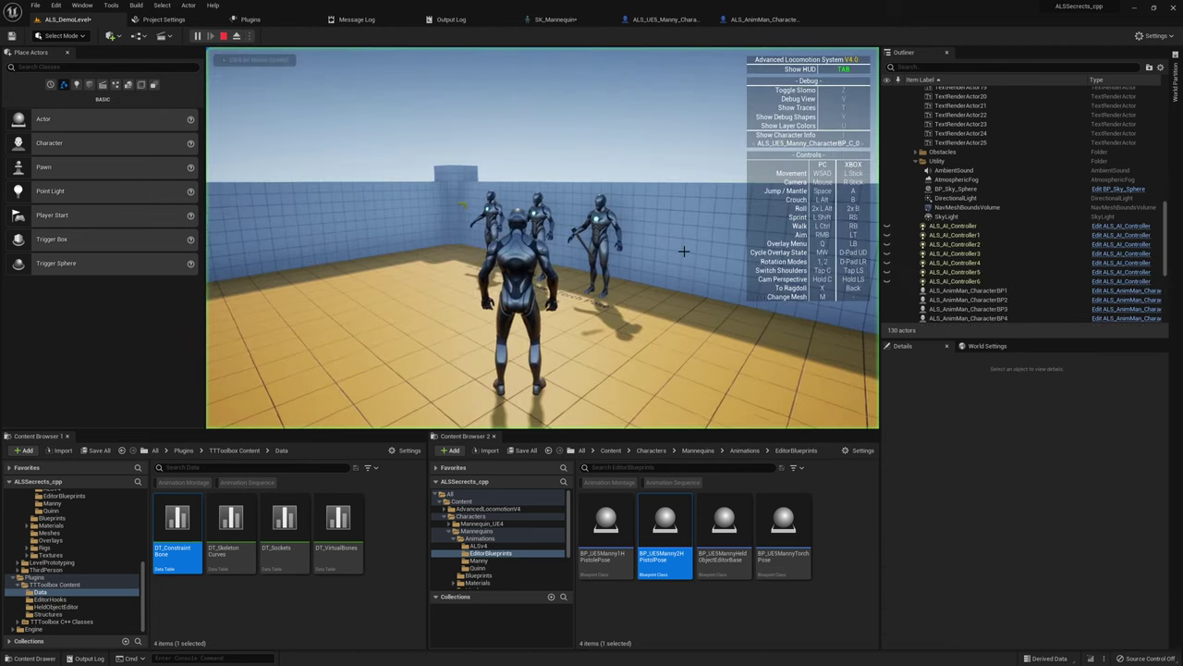
key("q")
scroll(565, 287, "down", 2)
scroll(543, 238, "down", 7)
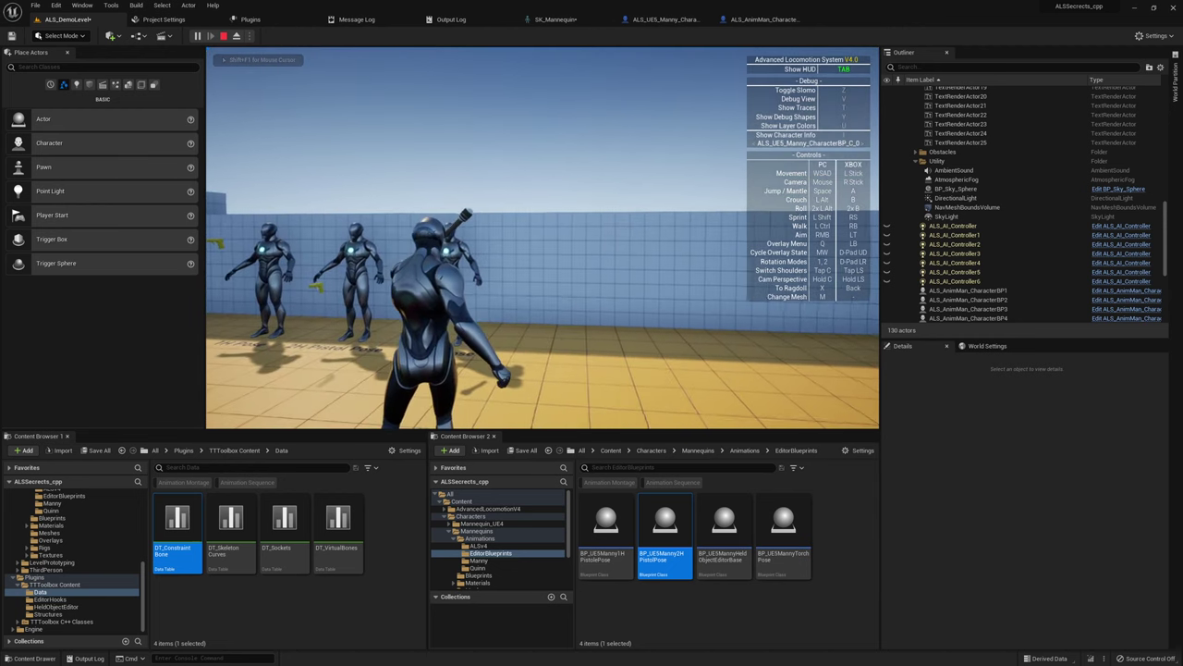
key("v")
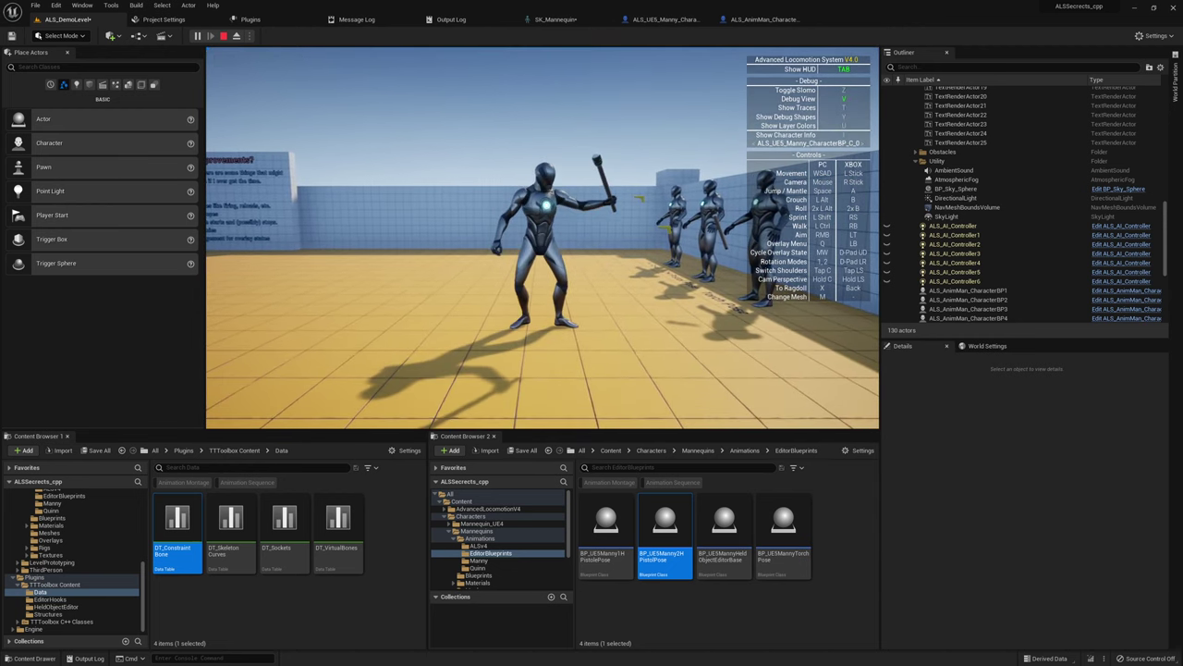
Step: Switch the overlay state to Pistol 2H and test the held pistol while crouching, sprinting and jumping
key("q")
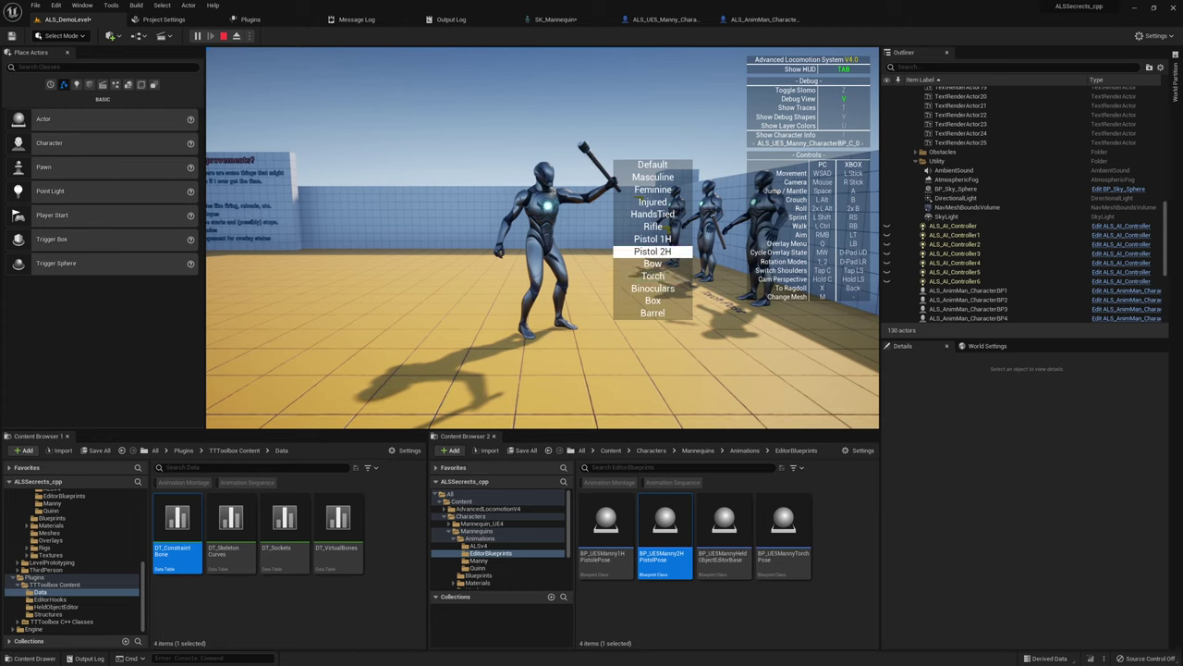
key("alt")
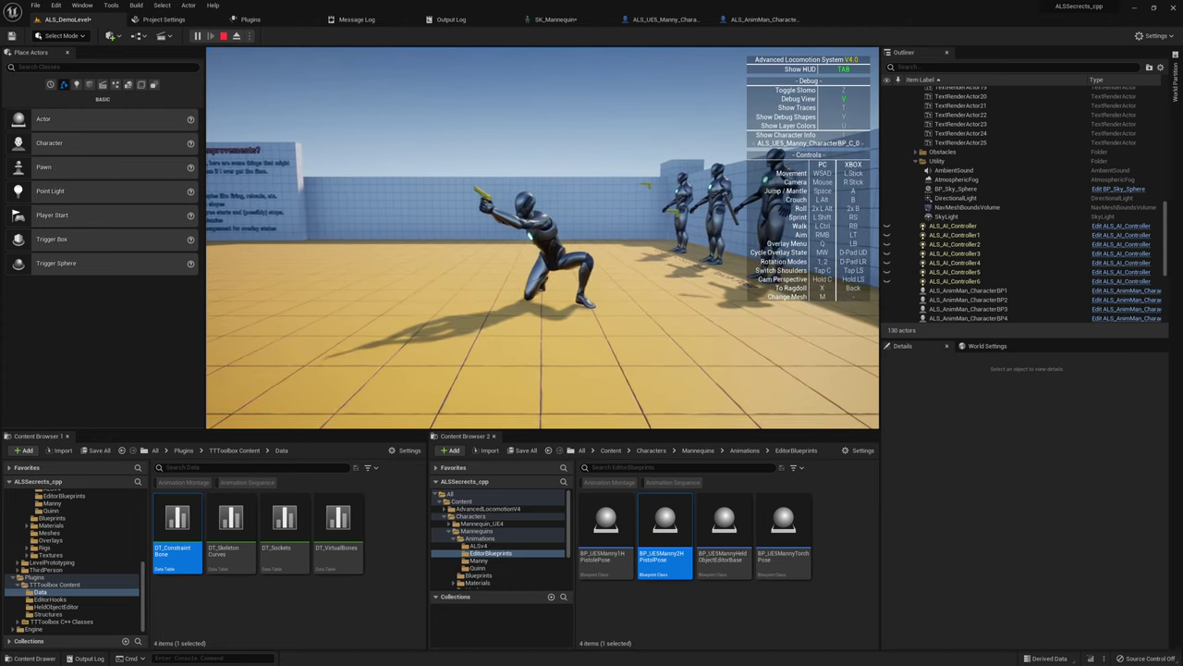
key("alt")
key("shift+w")
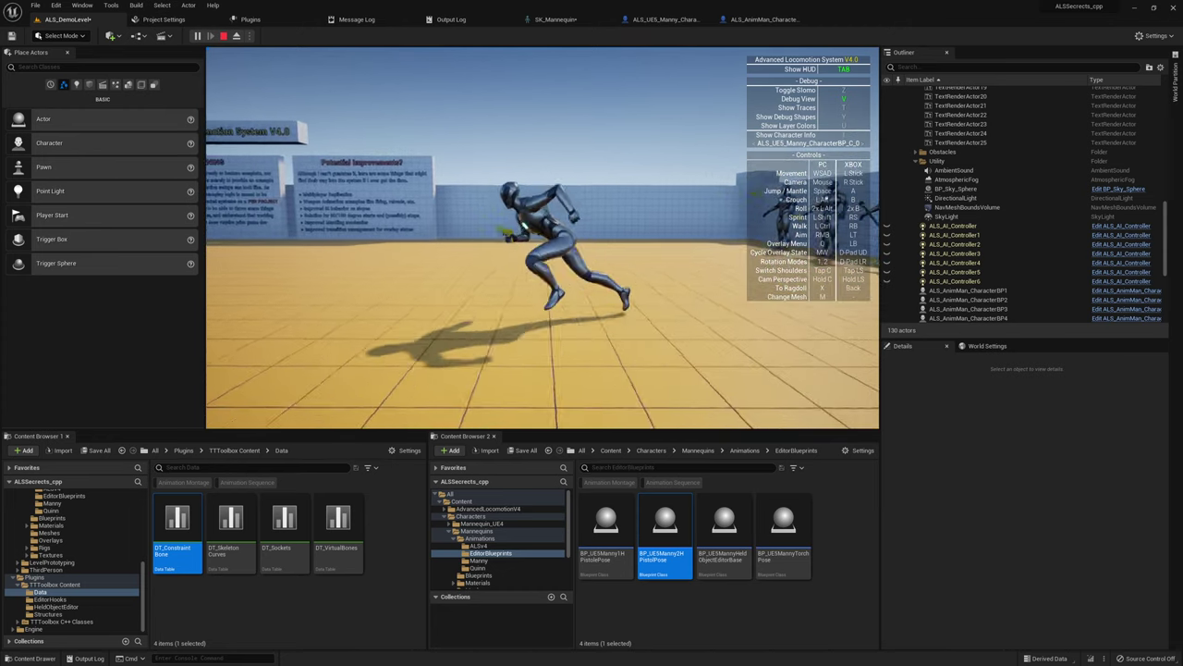
key("space")
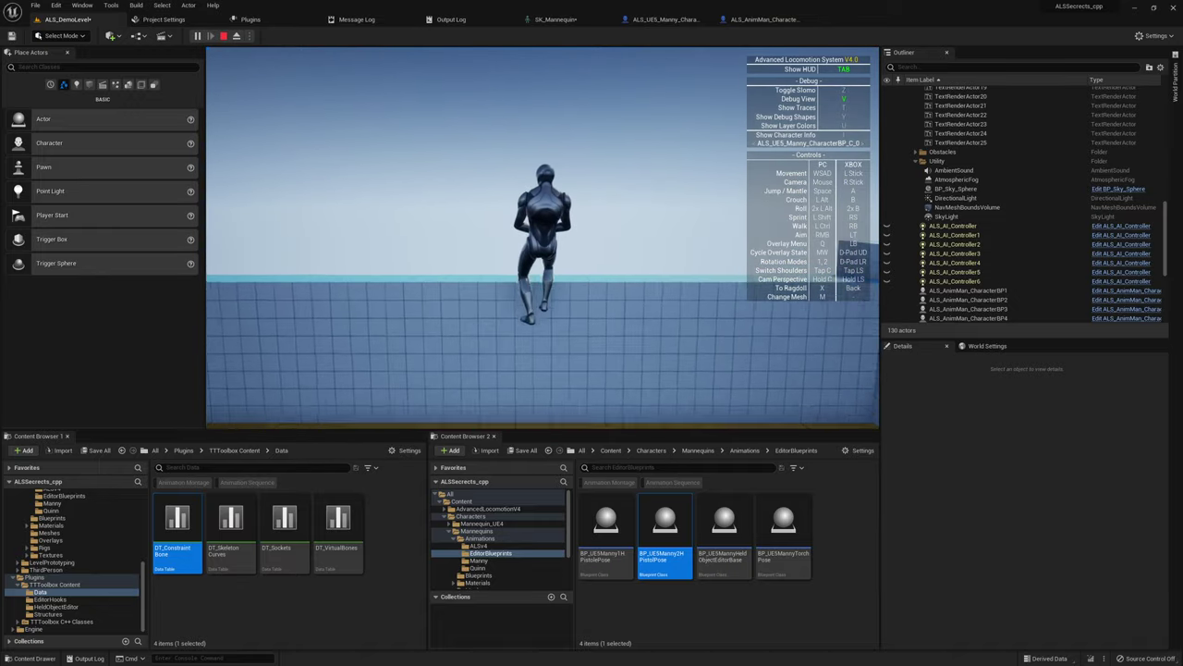
Step: Check the two-handed pistol aim while moving in different directions, and end the play session with the view back on the pose actors
key("w")
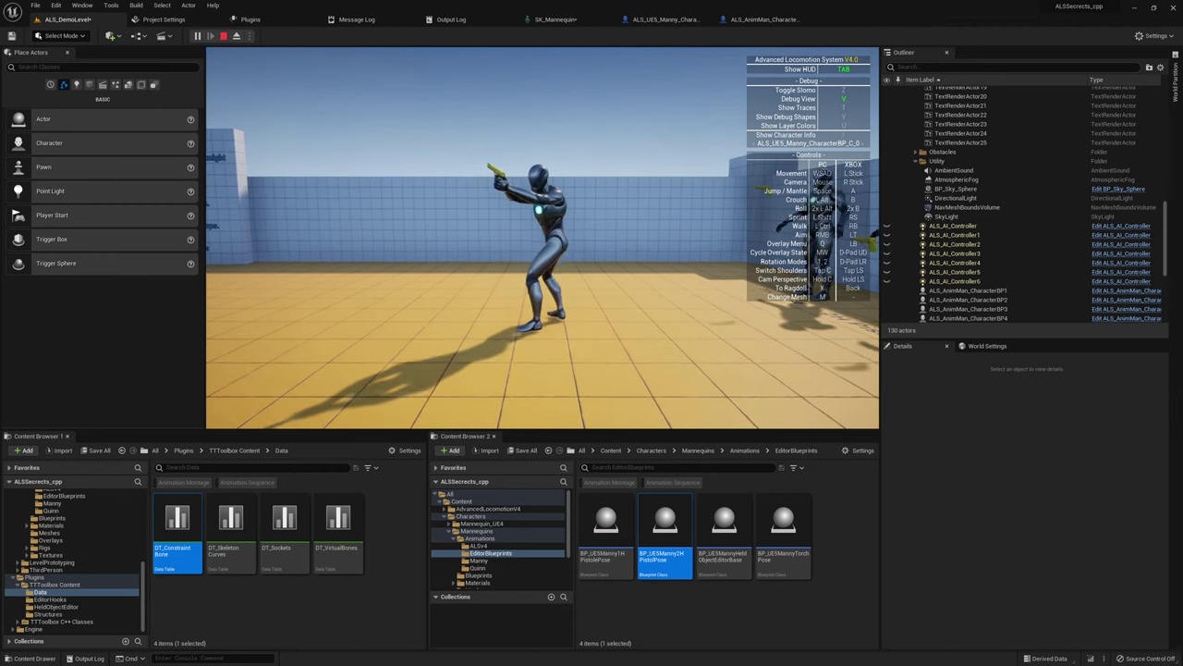
key("d")
key("a")
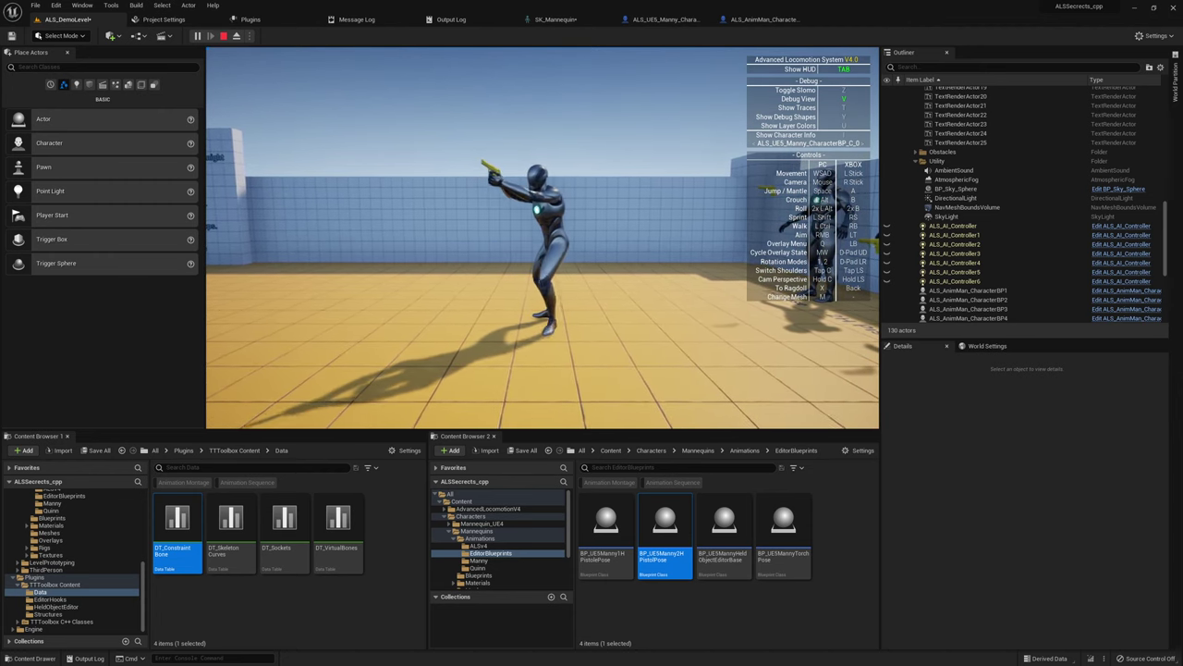
key("s")
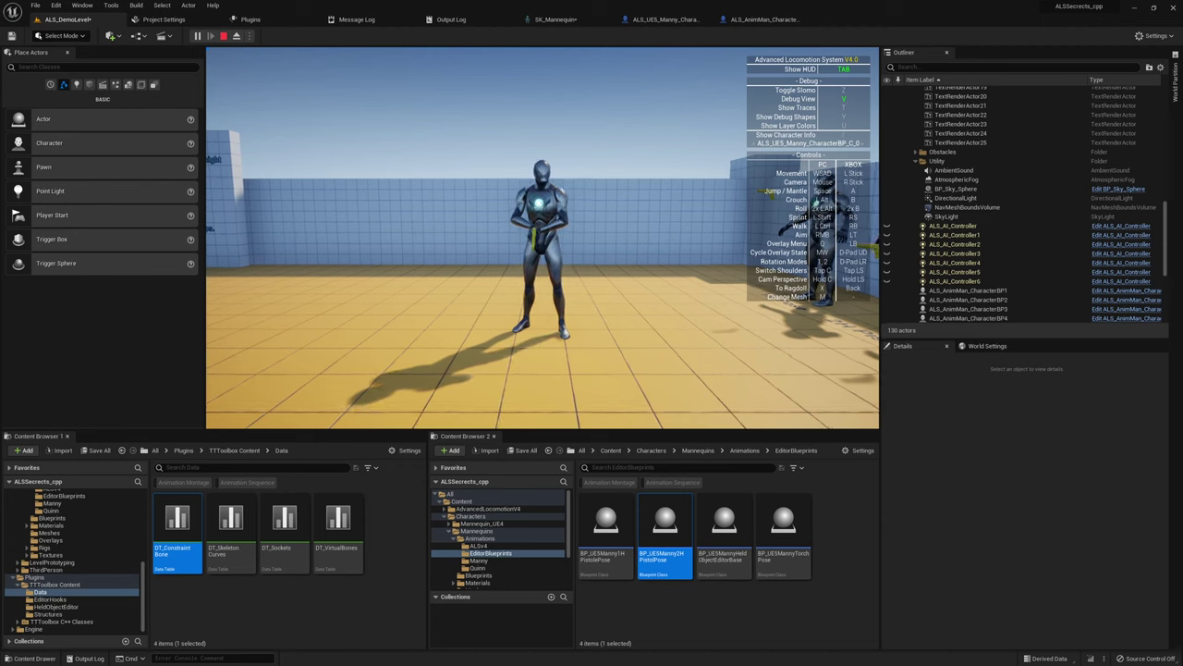
scroll(541, 237, "up", 5)
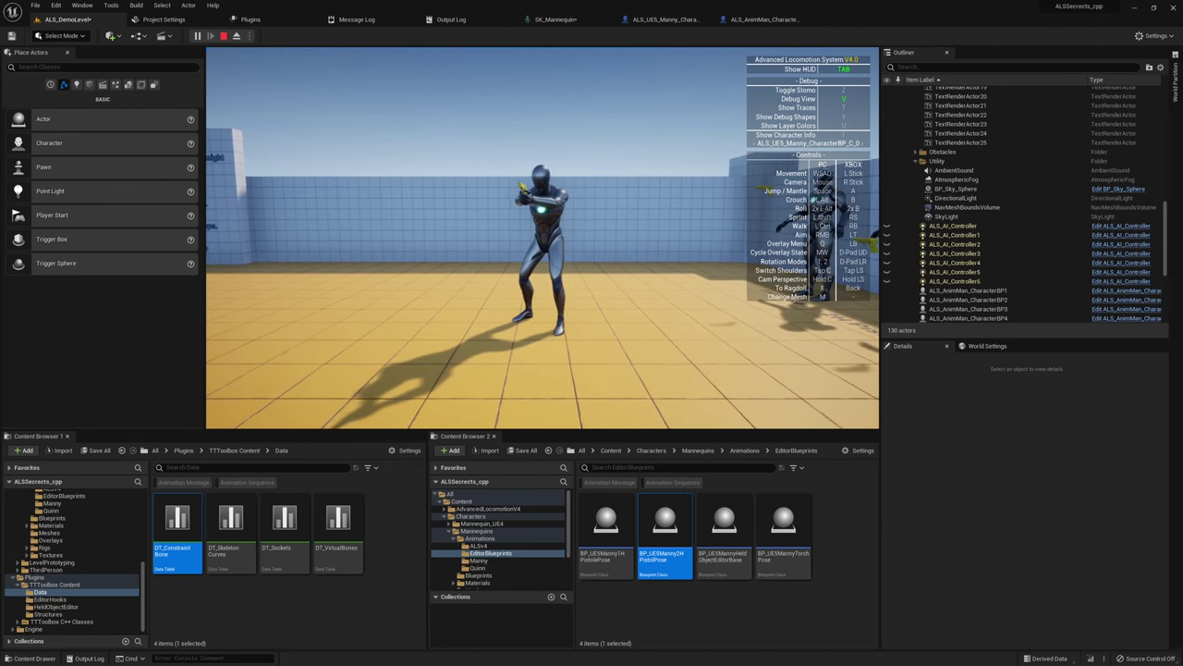
key("d")
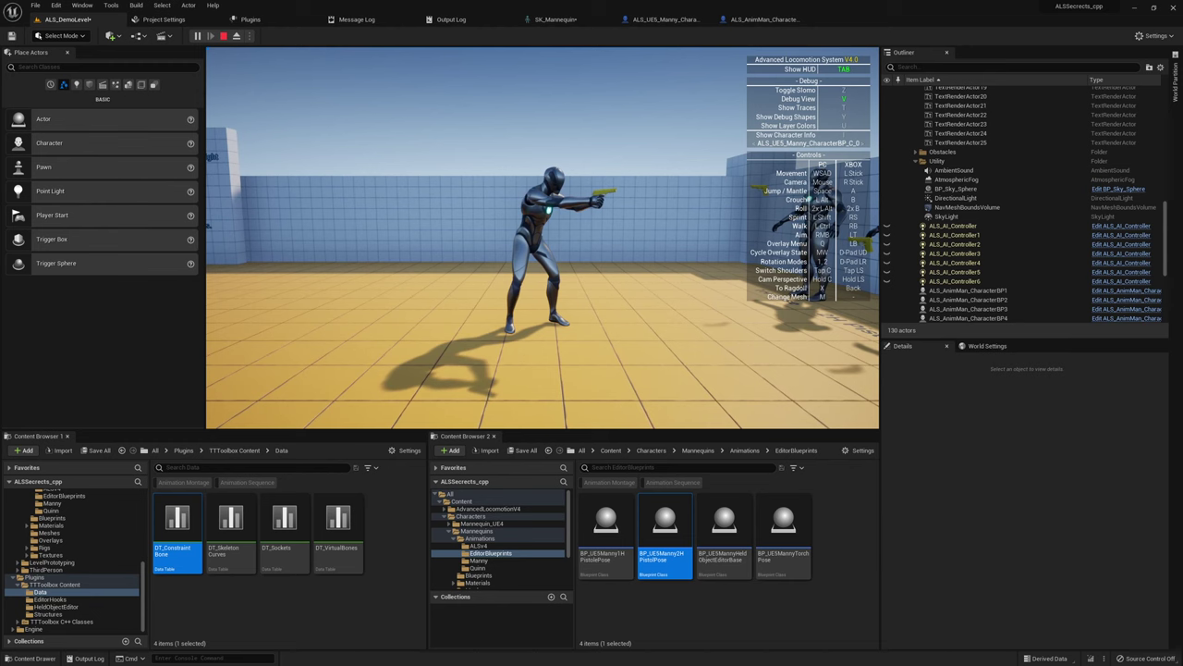
scroll(542, 238, "up", 1)
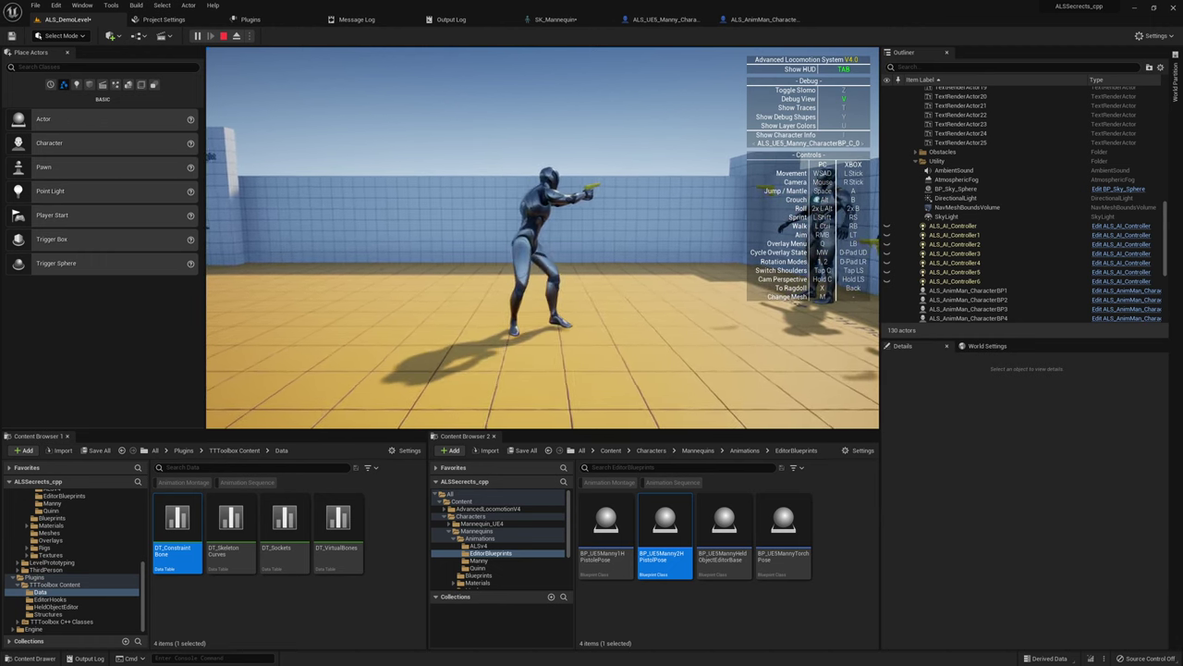
key("Escape")
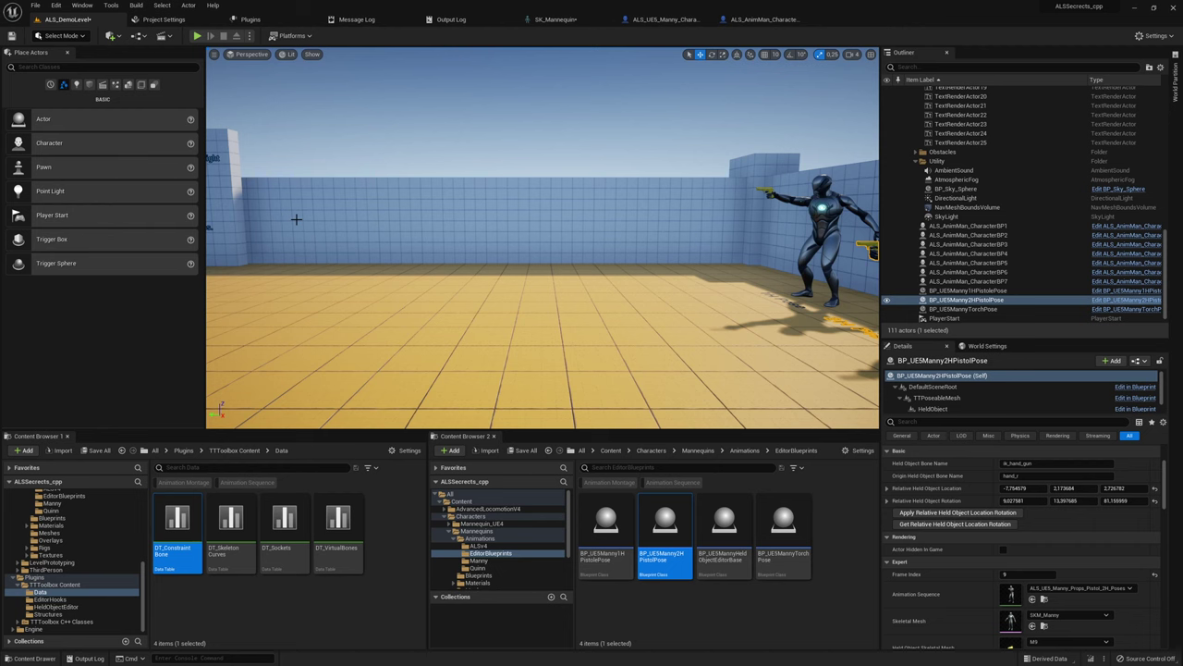
key("f")
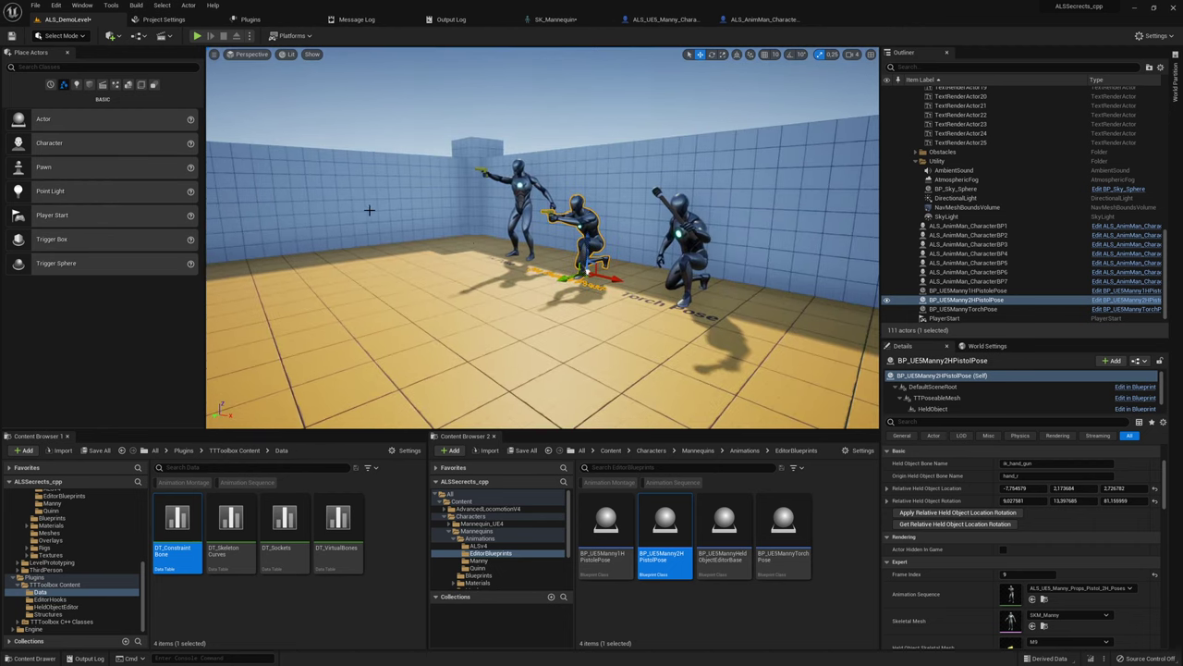